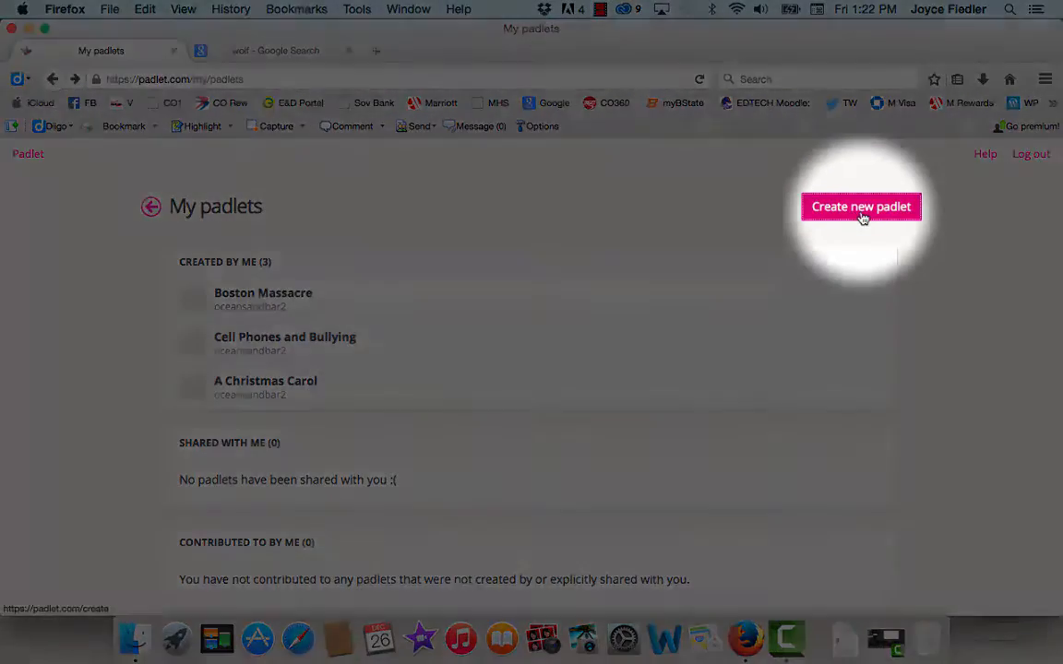
Step: Create a new padlet and set its title to "Practice Wall" in the wall's basic information
left_click(862, 216)
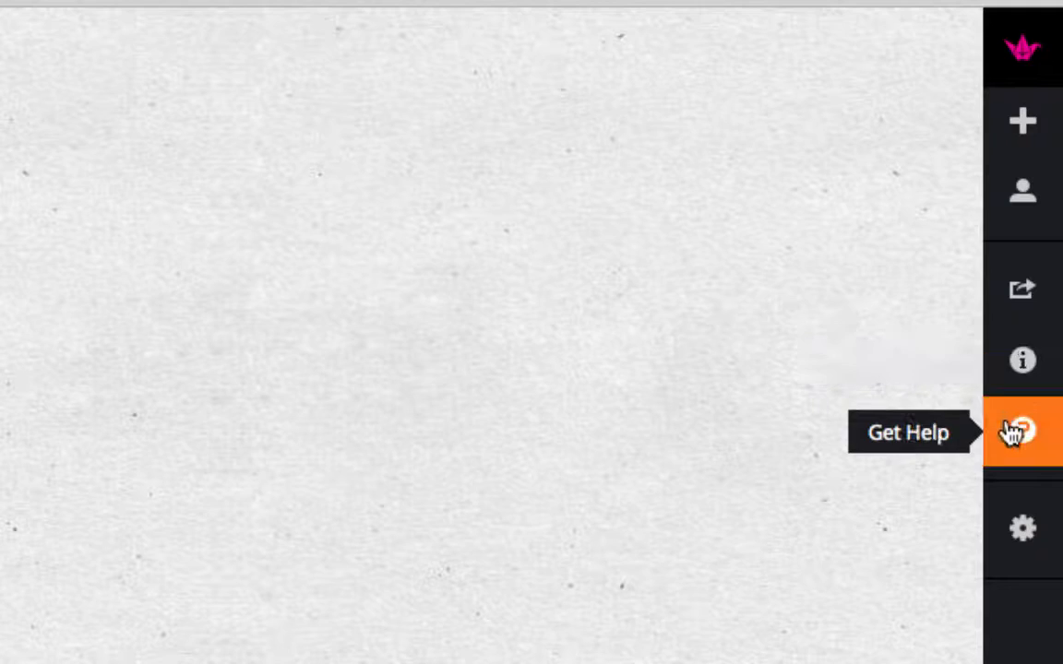
left_click(1006, 545)
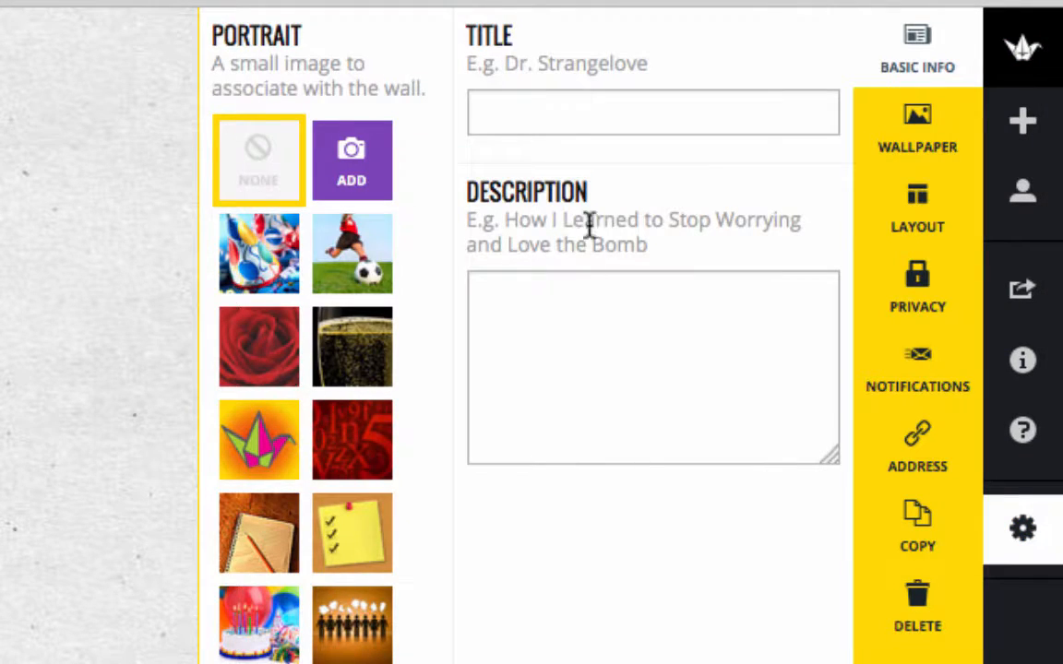
left_click(547, 106)
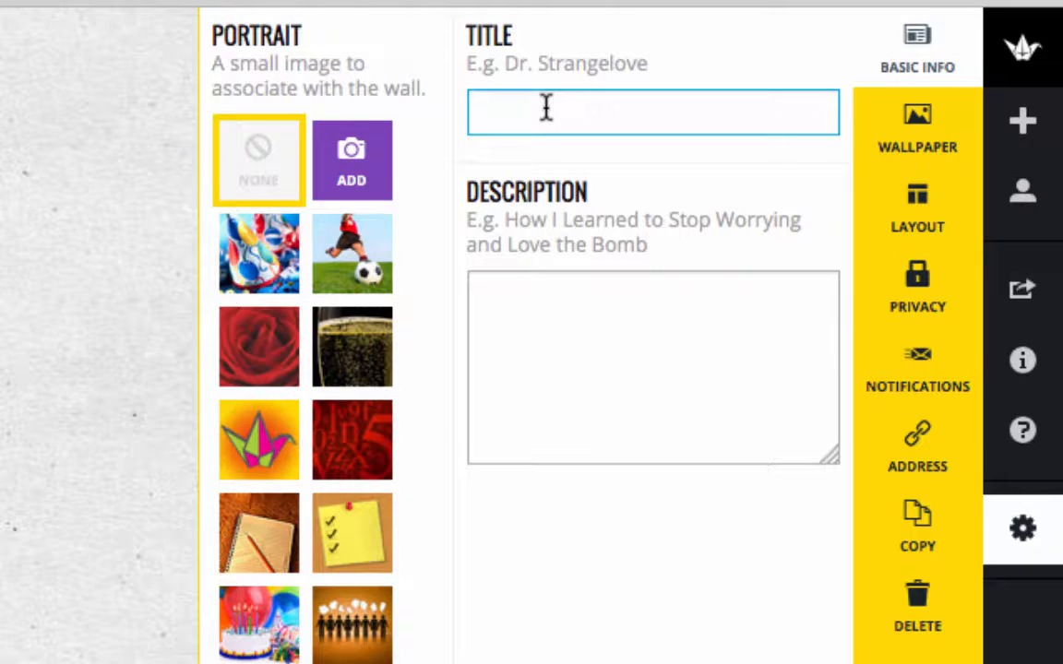
type("Pr")
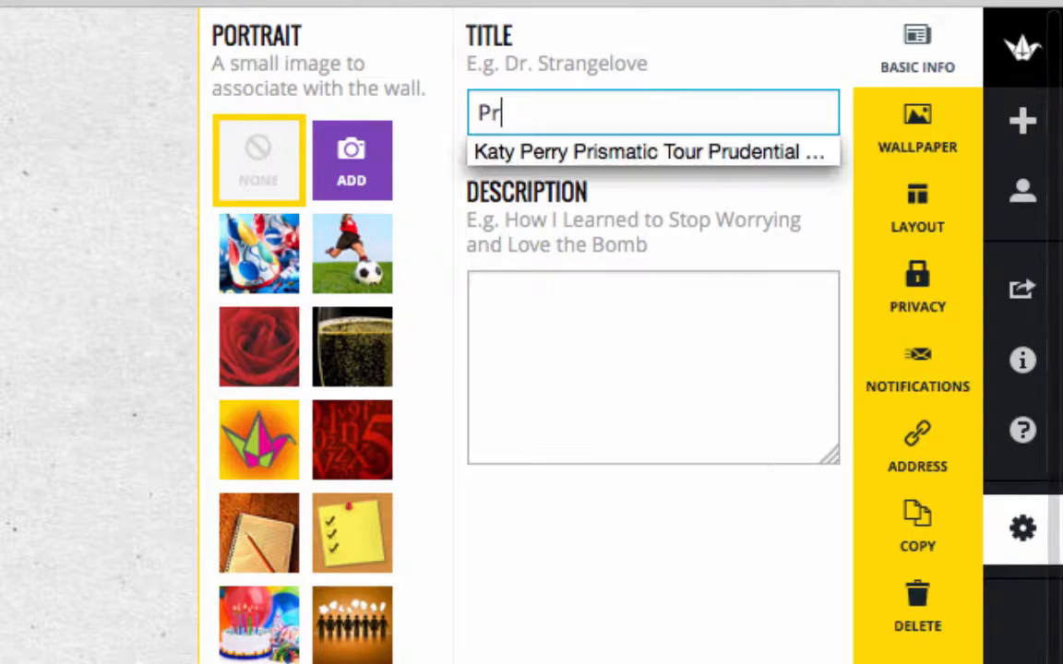
type("actice Wall")
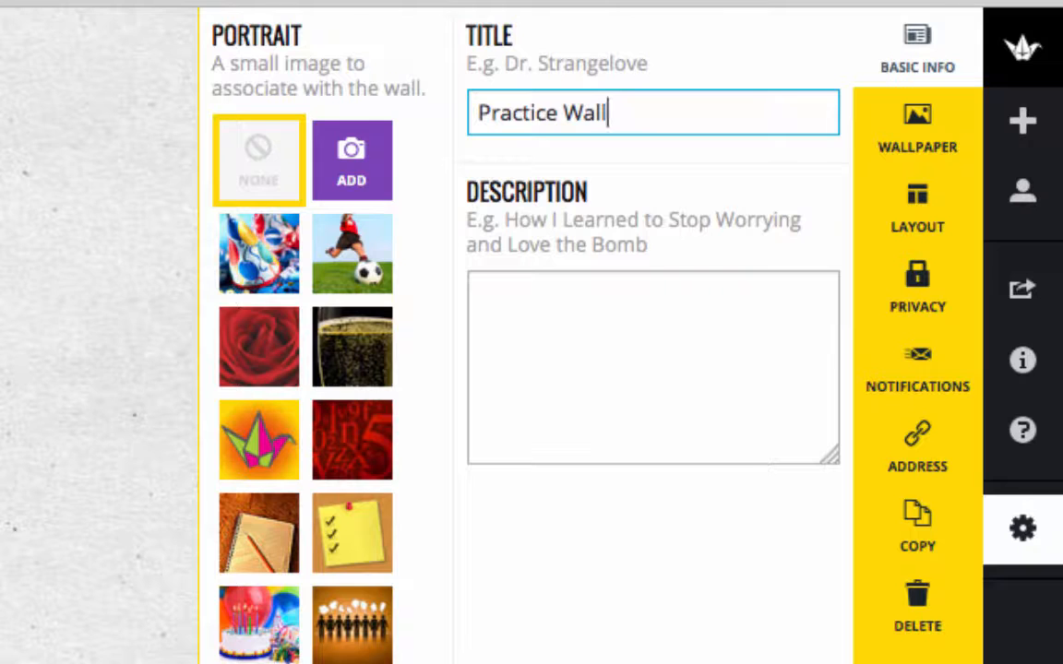
Step: Choose the smiley face image as the wall's portrait
scroll(532, 369, "down", 2)
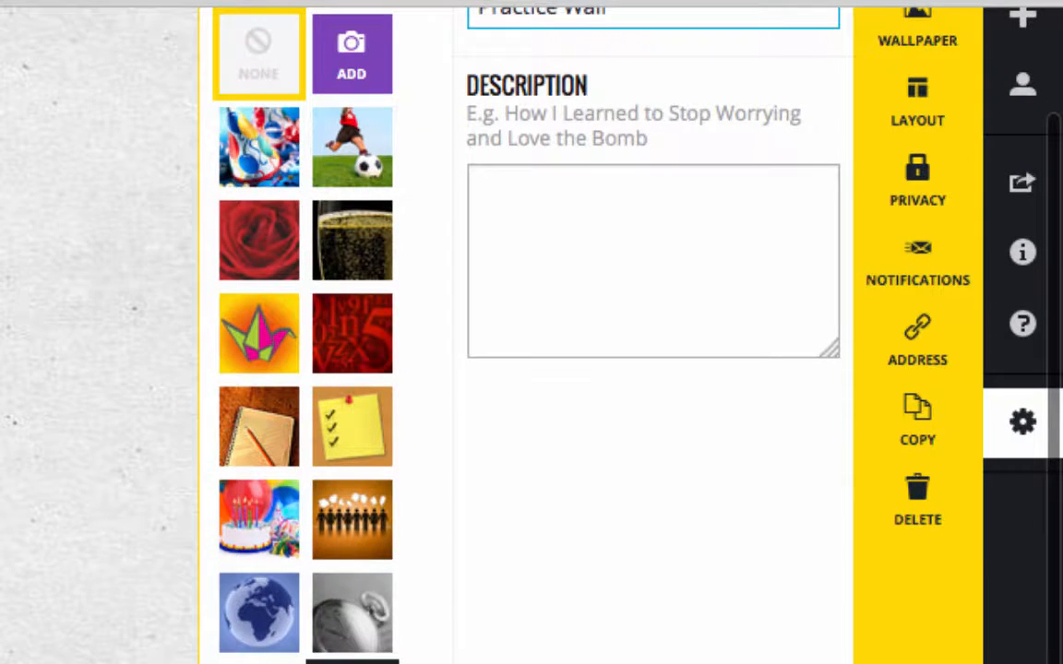
left_click(353, 663)
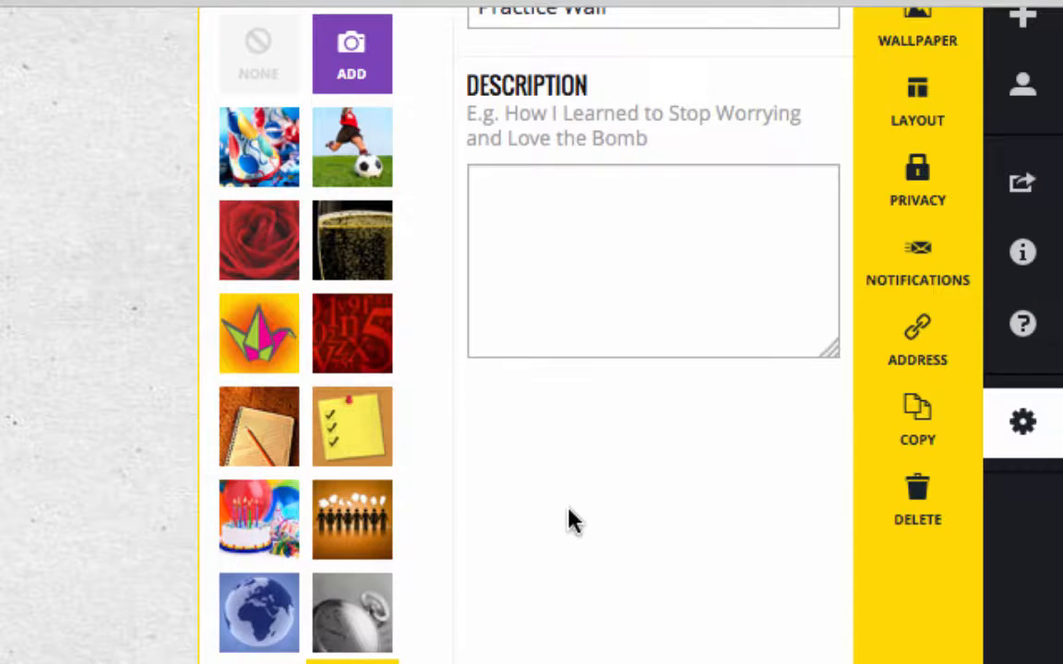
scroll(569, 521, "up", 2)
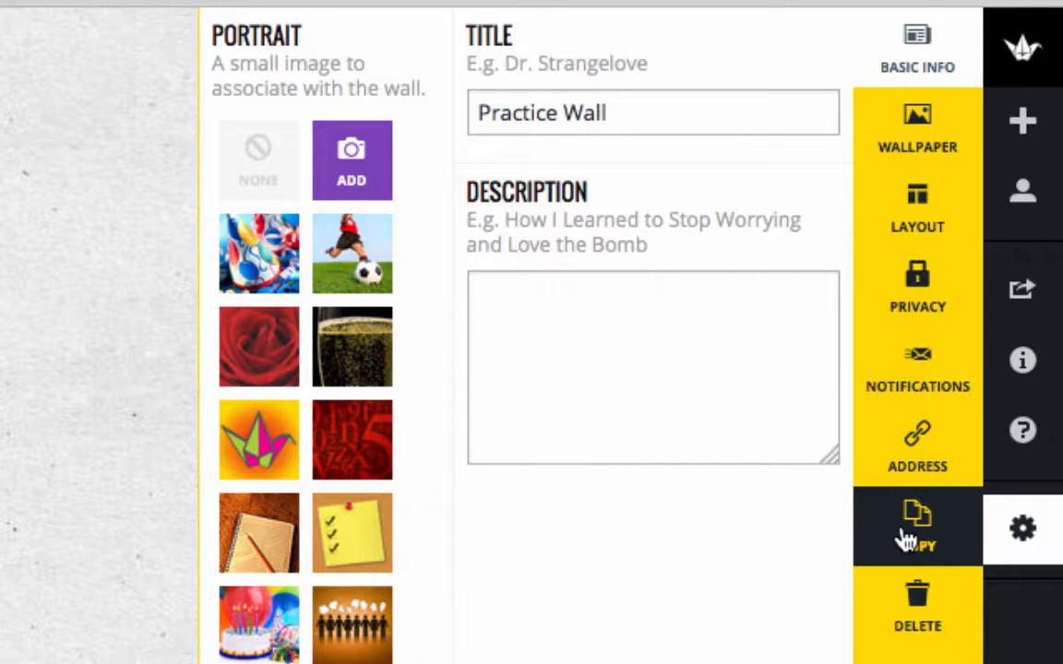
Step: Check the wall's address options and try the Stream and Grid post layouts, returning the layout to Freeform
left_click(911, 468)
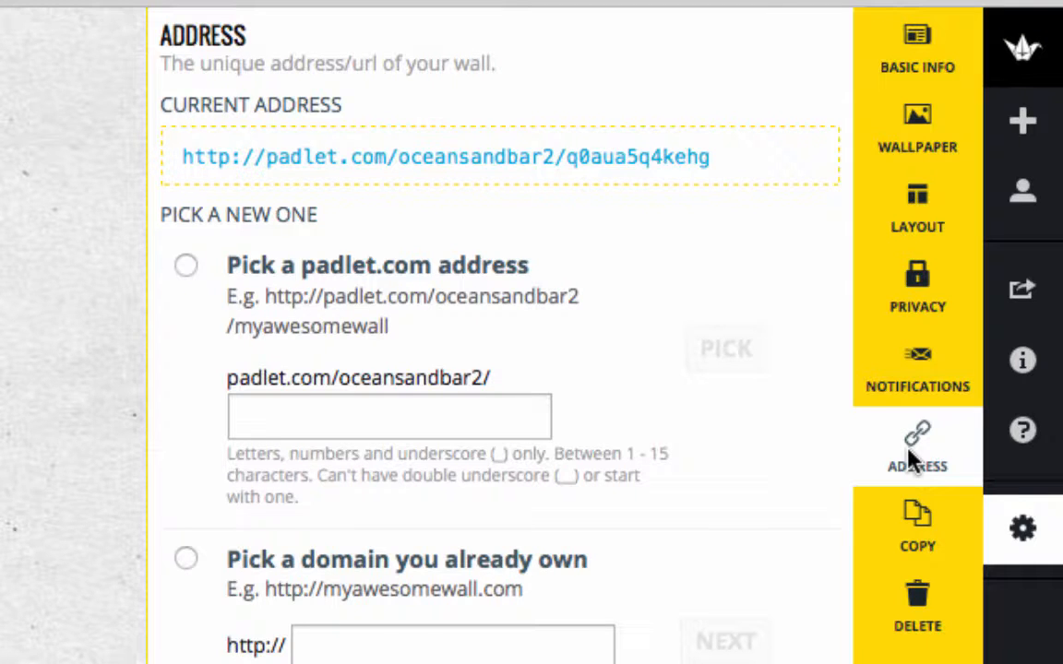
left_click(907, 214)
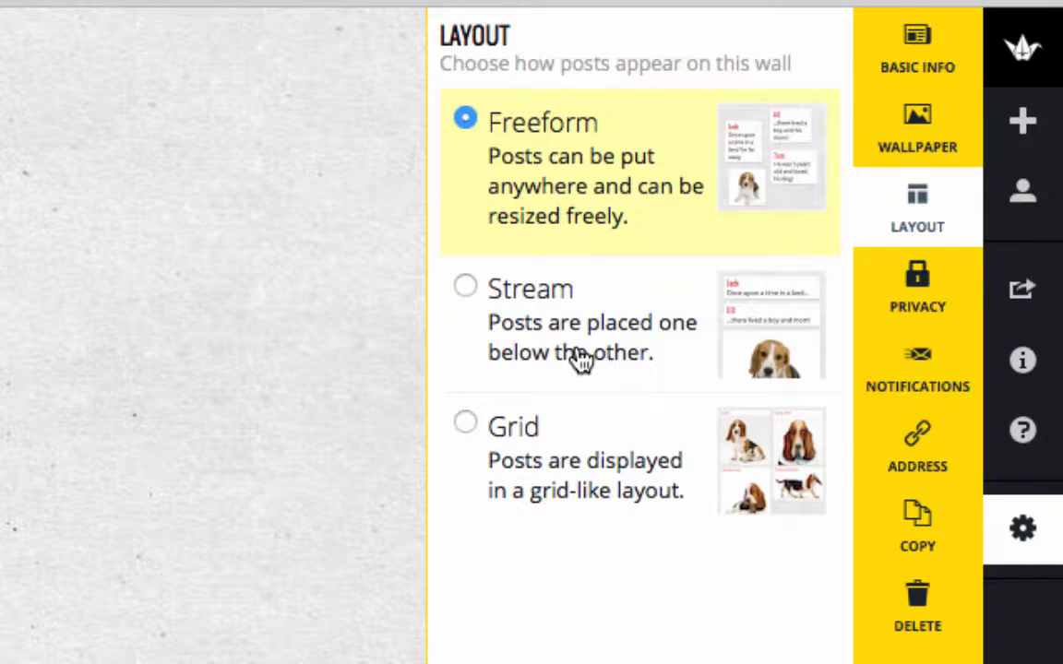
left_click(467, 290)
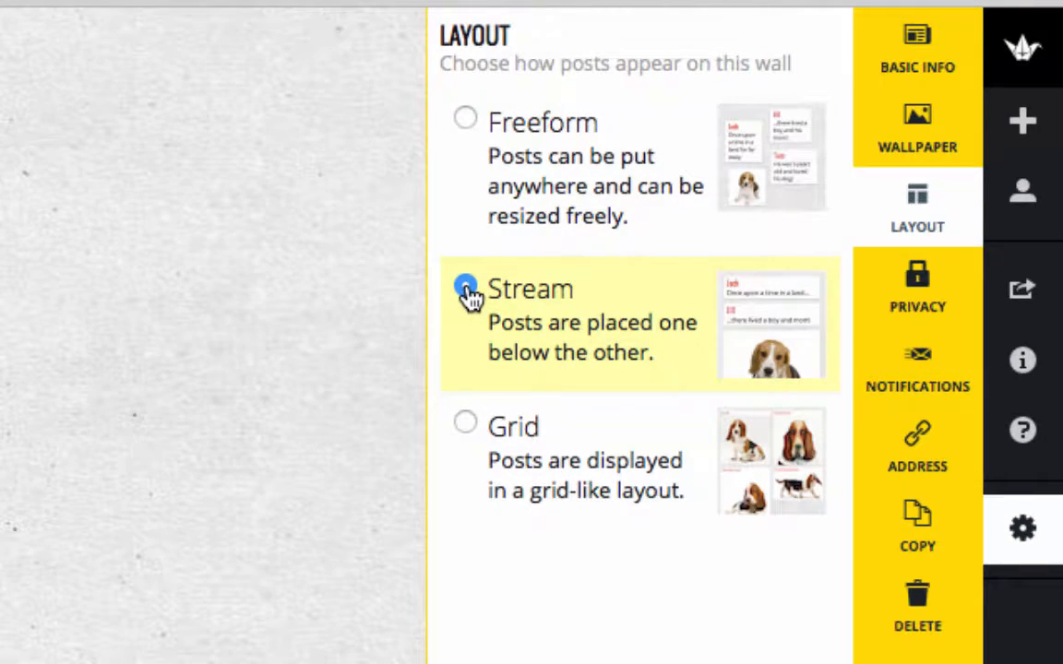
left_click(467, 428)
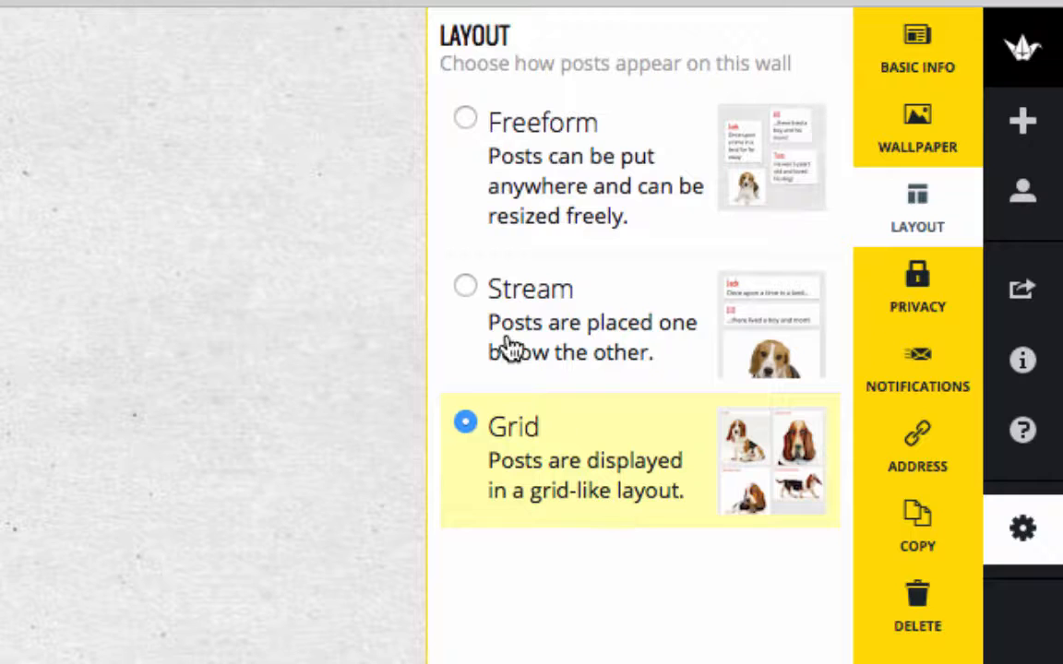
left_click(467, 120)
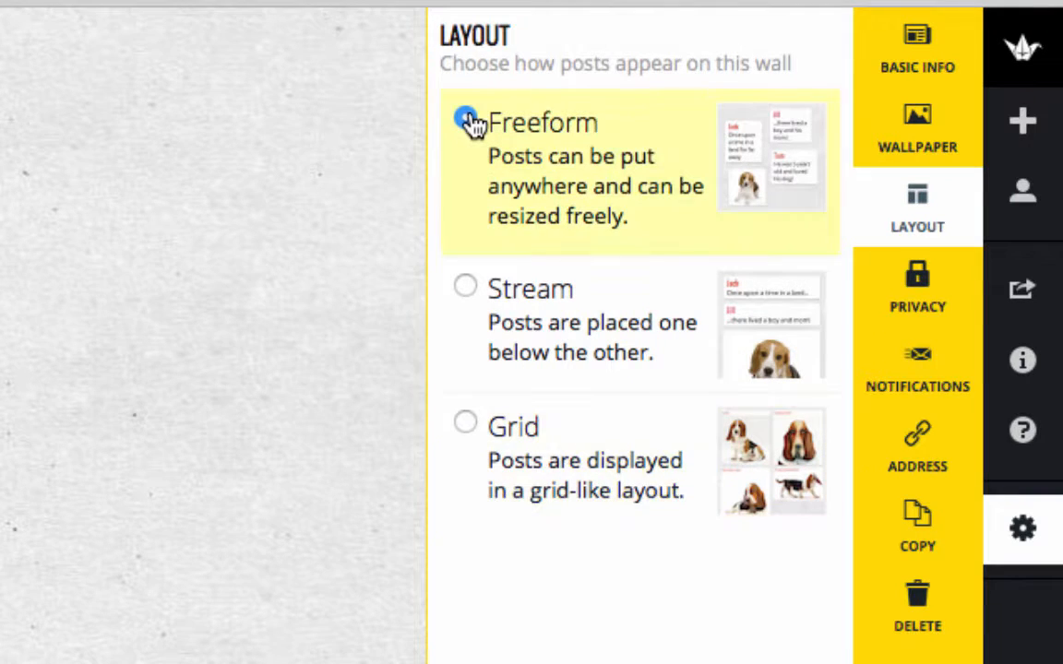
Step: Try the Wood, Bamboo, Ocean and Map wallpapers as the wall's background
left_click(923, 150)
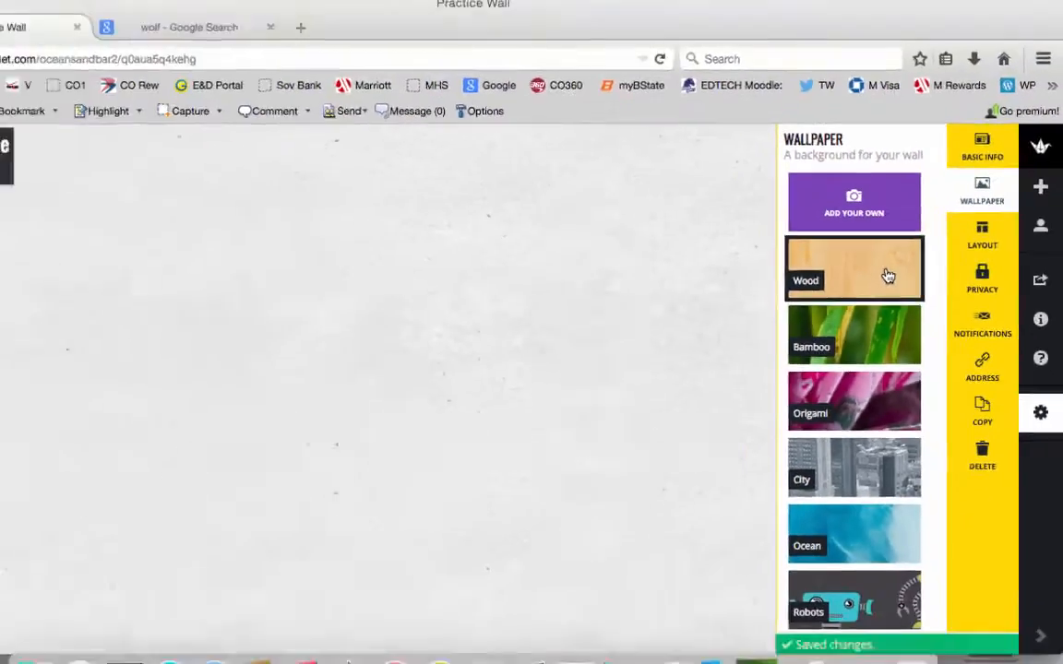
left_click(887, 275)
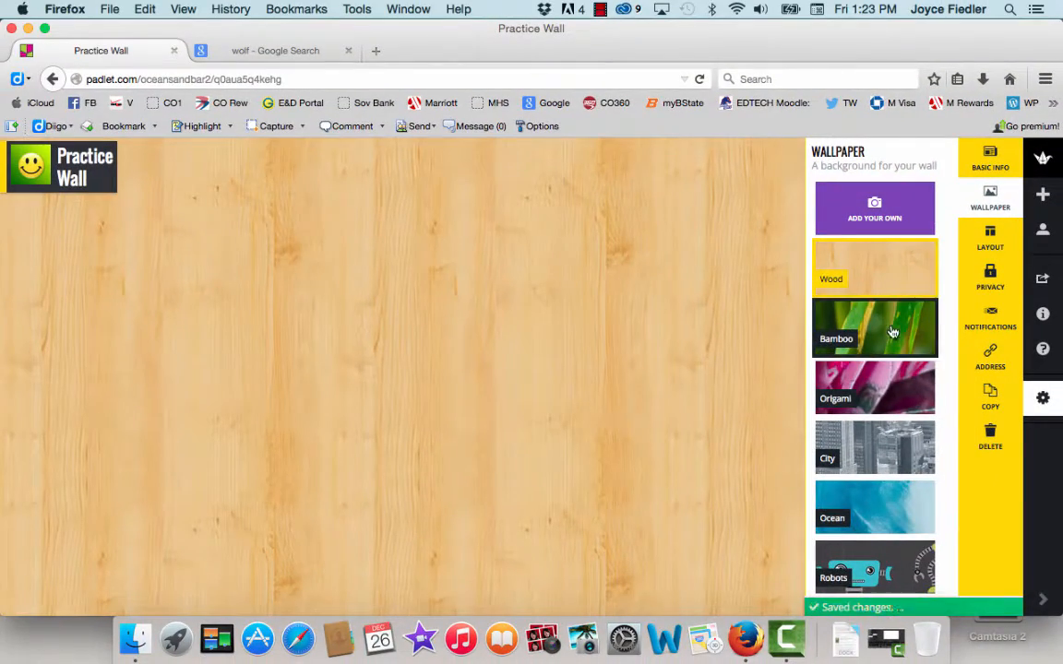
left_click(874, 339)
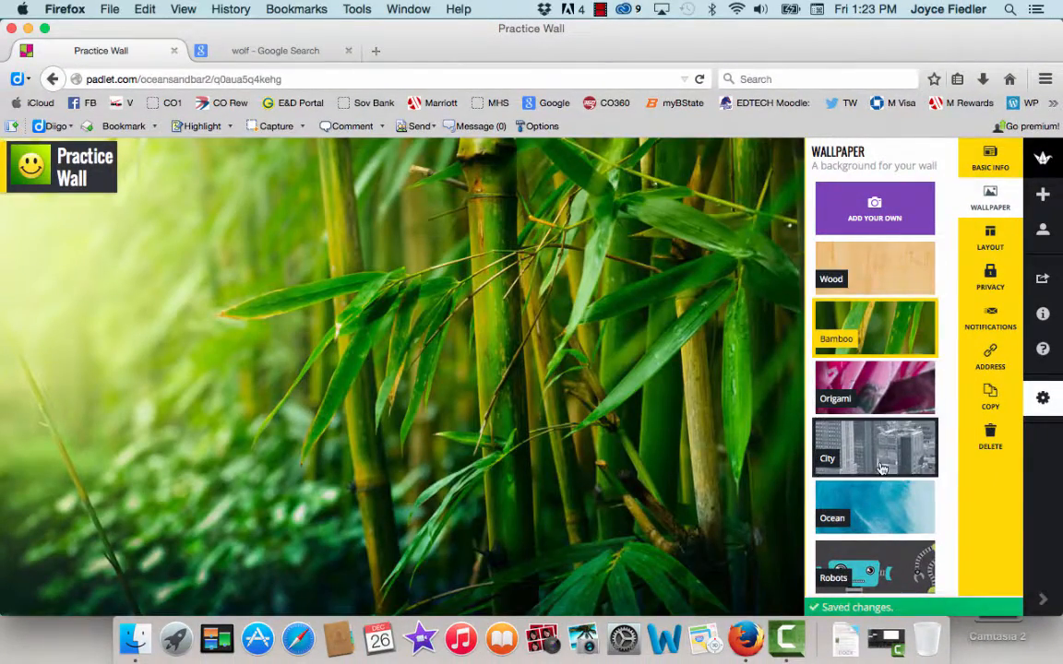
left_click(878, 514)
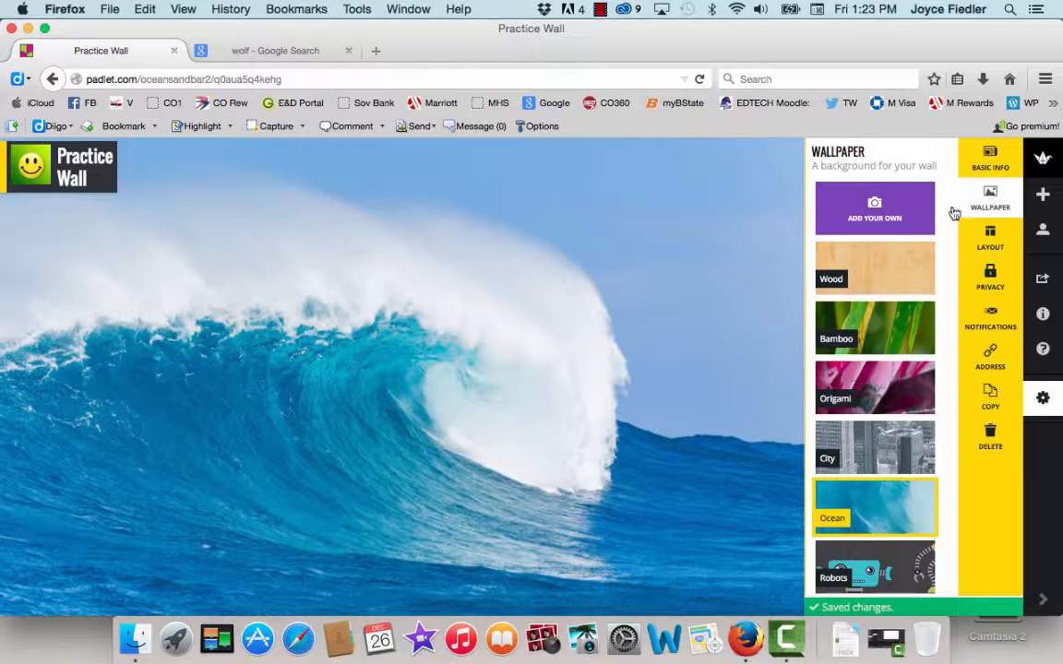
scroll(887, 461, "down", 10)
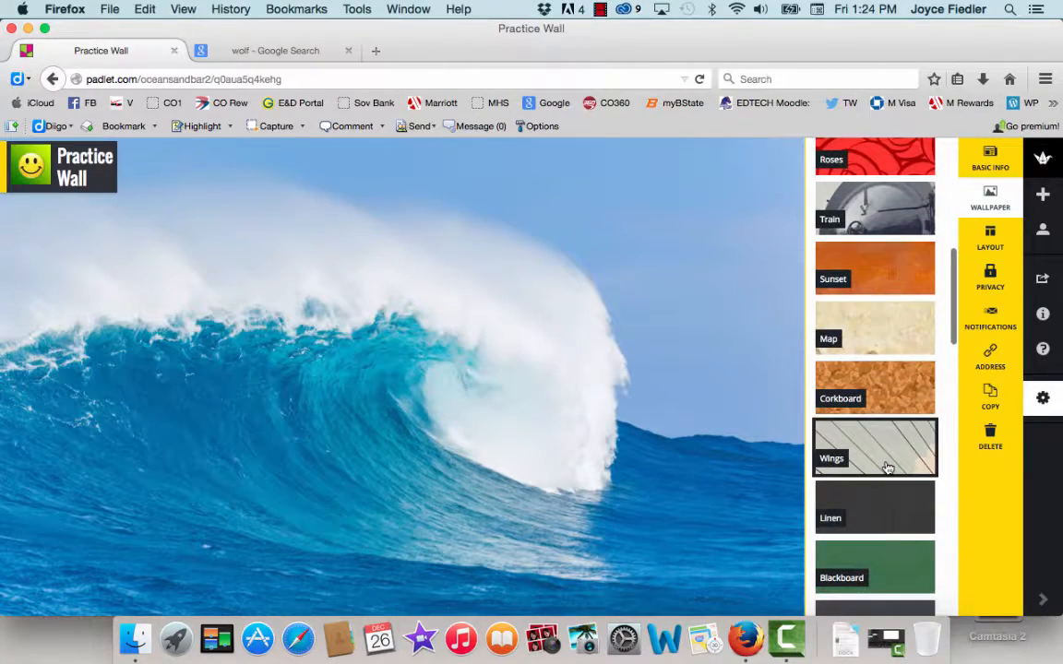
left_click(877, 347)
Step: Browse further through the wallpapers and set an aged parchment texture with brown edges as the wall's background
scroll(881, 521, "down", 1)
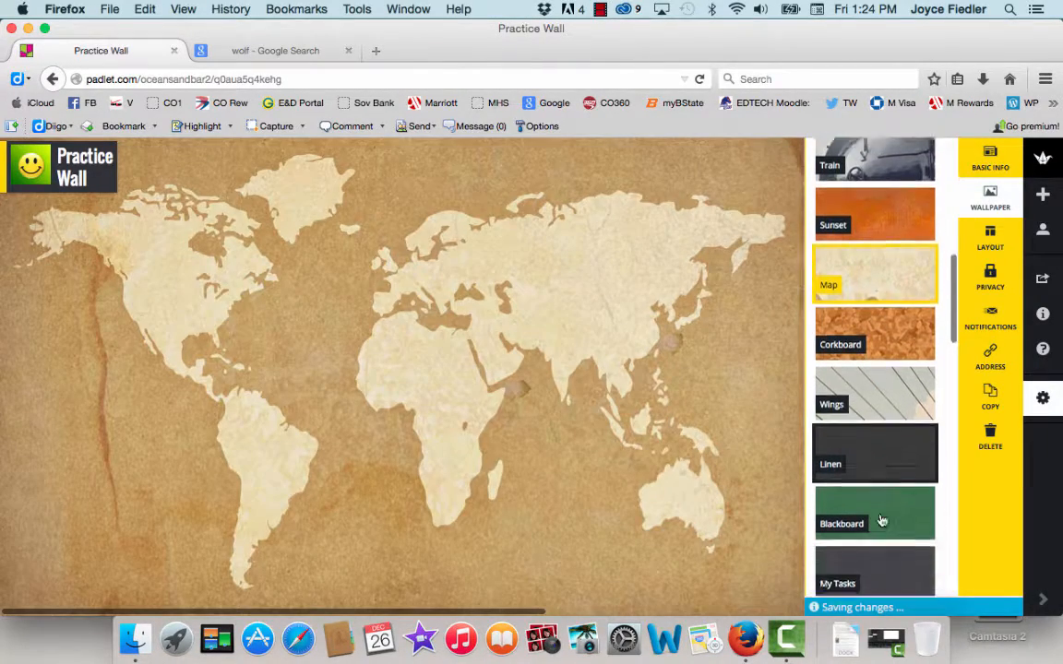
scroll(881, 521, "down", 10)
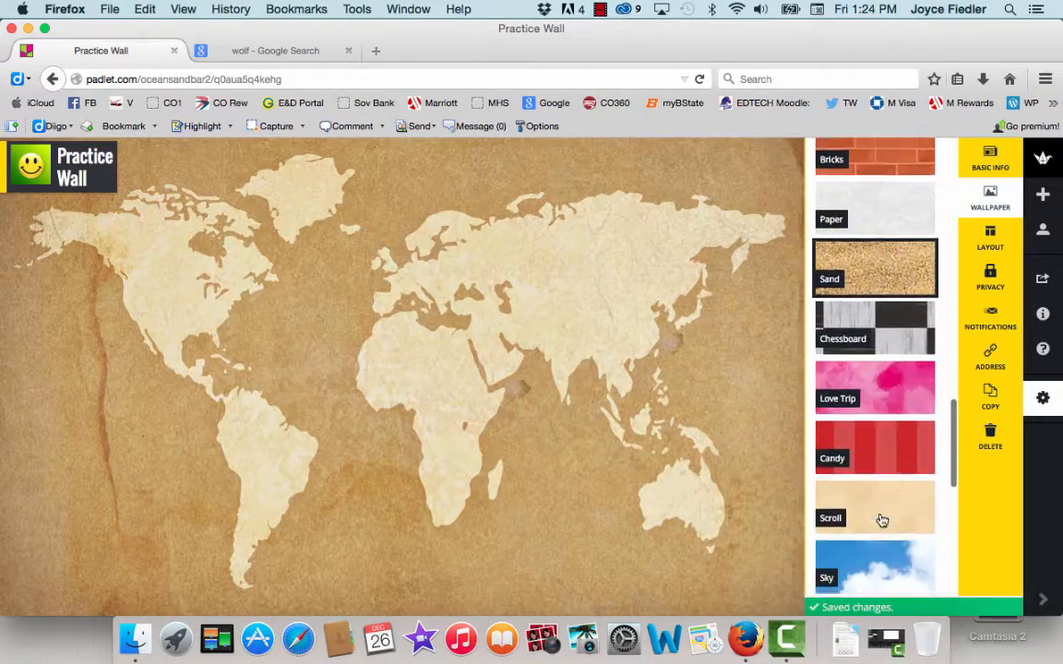
scroll(881, 522, "down", 5)
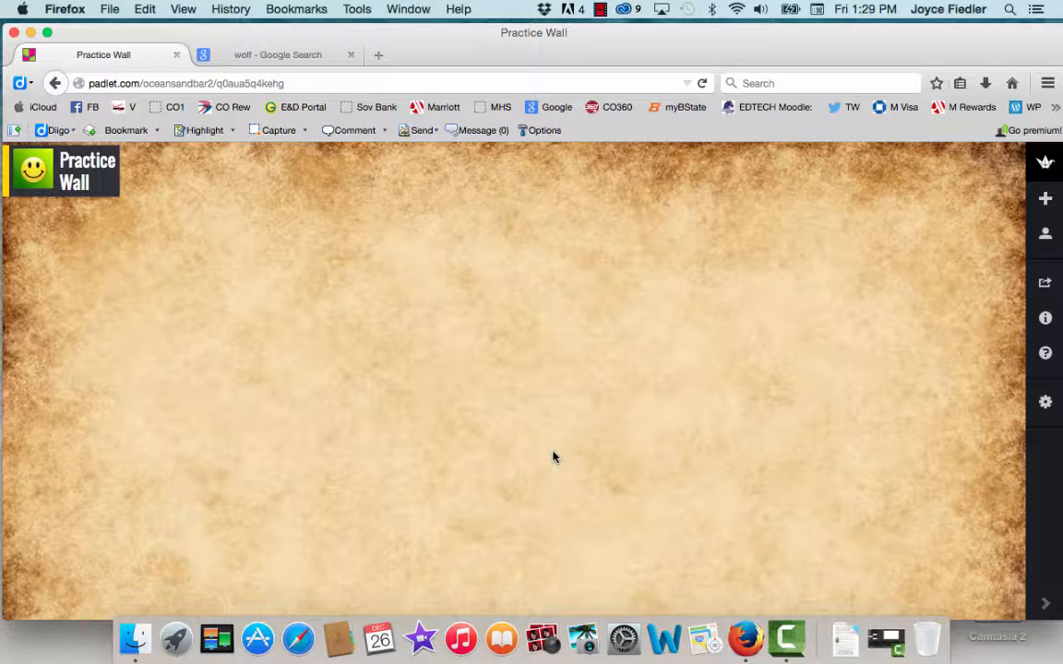
Step: Add a post to the wall titled "Should cell phones be allowed in school?"
double_click(331, 266)
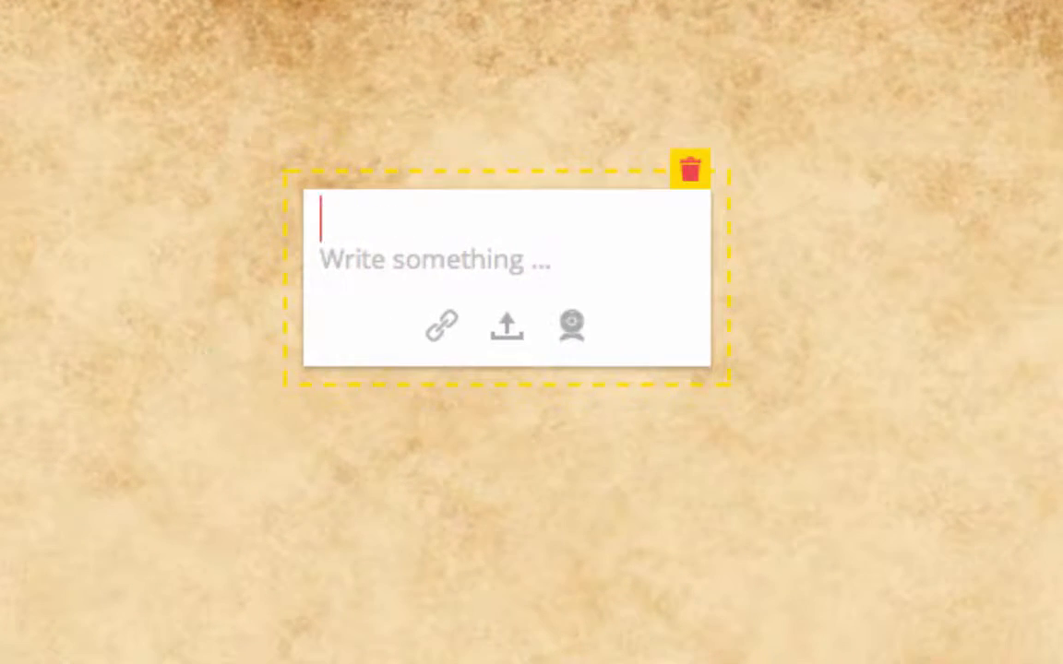
type("Should cell ph")
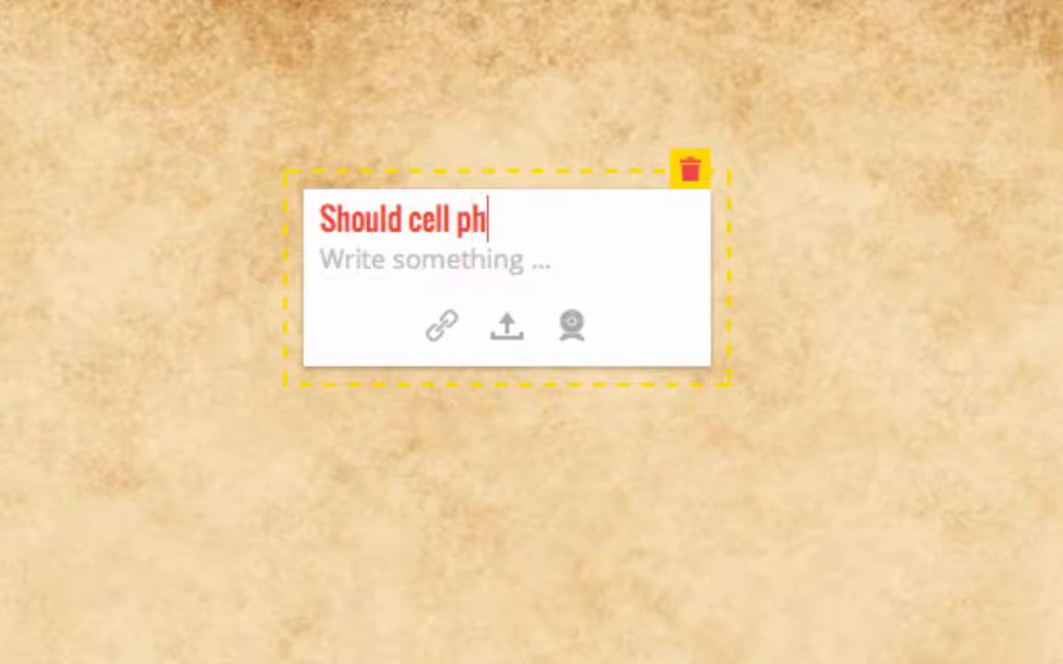
type("ones be al")
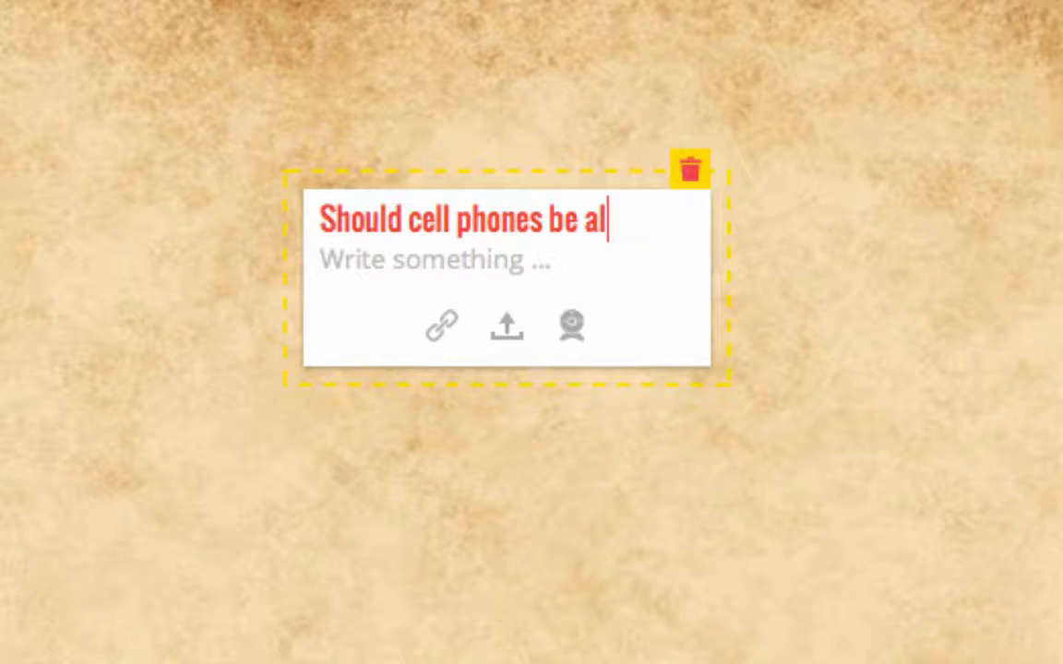
type("lowed in schoo")
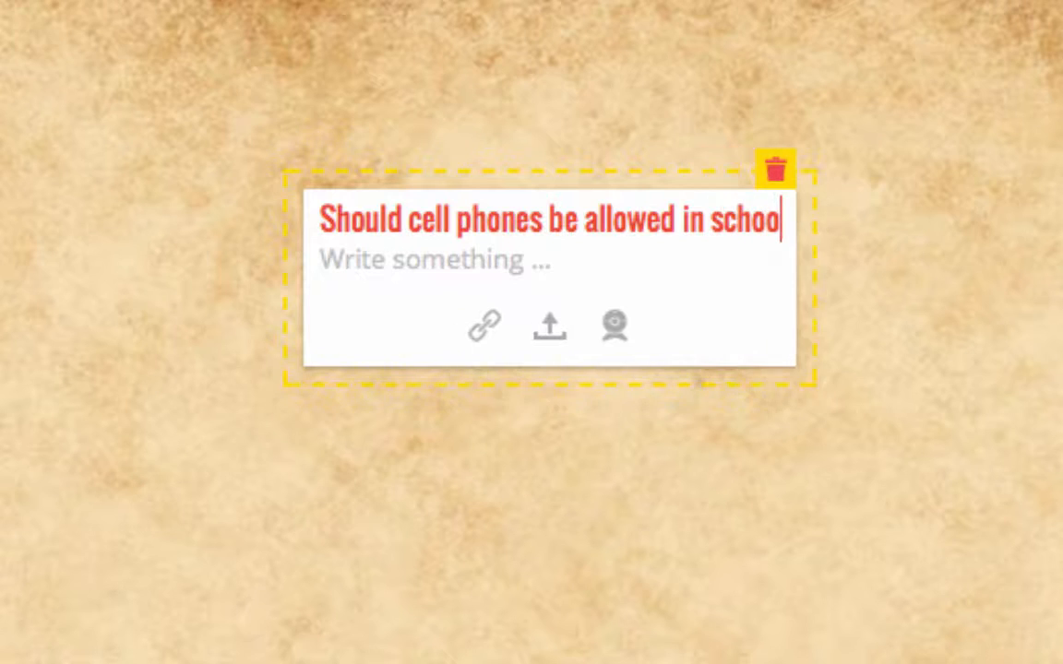
type("l?")
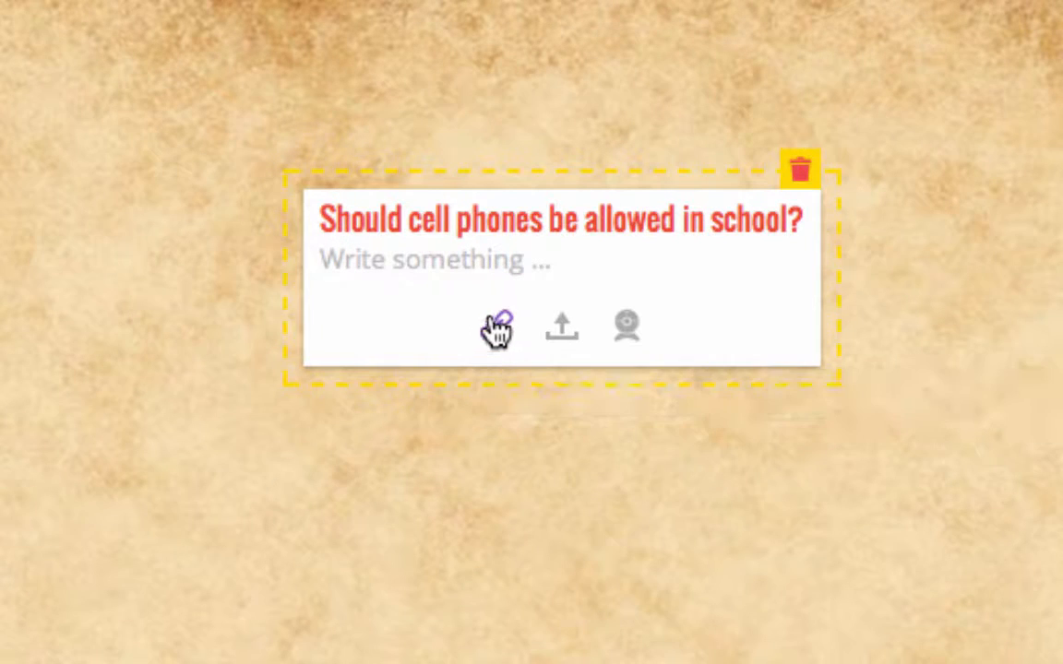
left_click(973, 284)
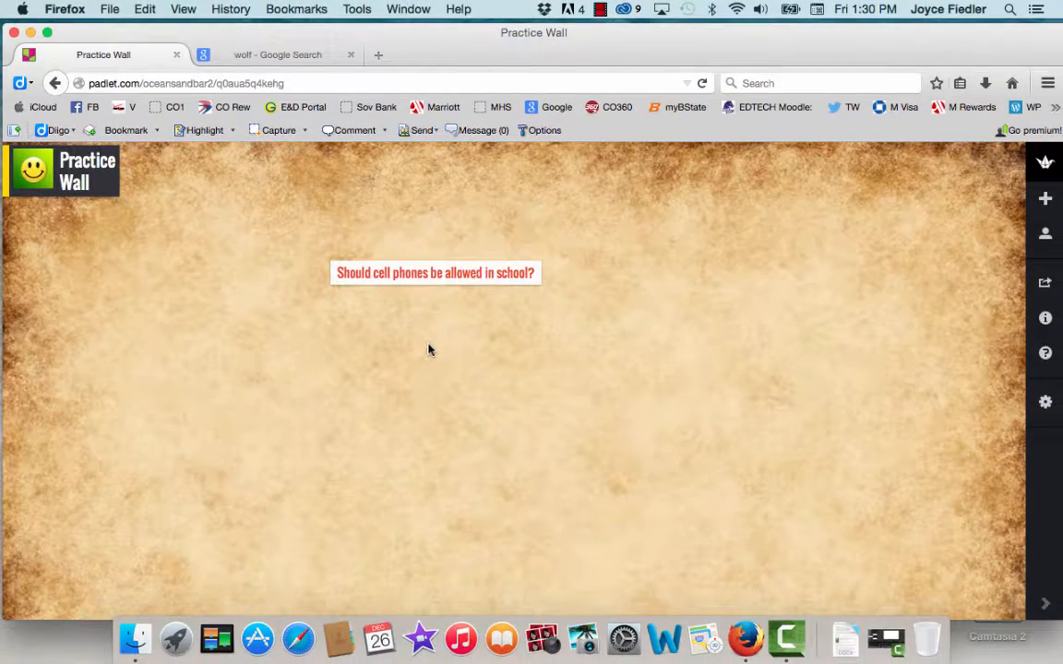
Step: Move the cell phone question post to the wall's upper-left area, just below the Practice Wall title
left_click_drag(417, 284, 466, 203)
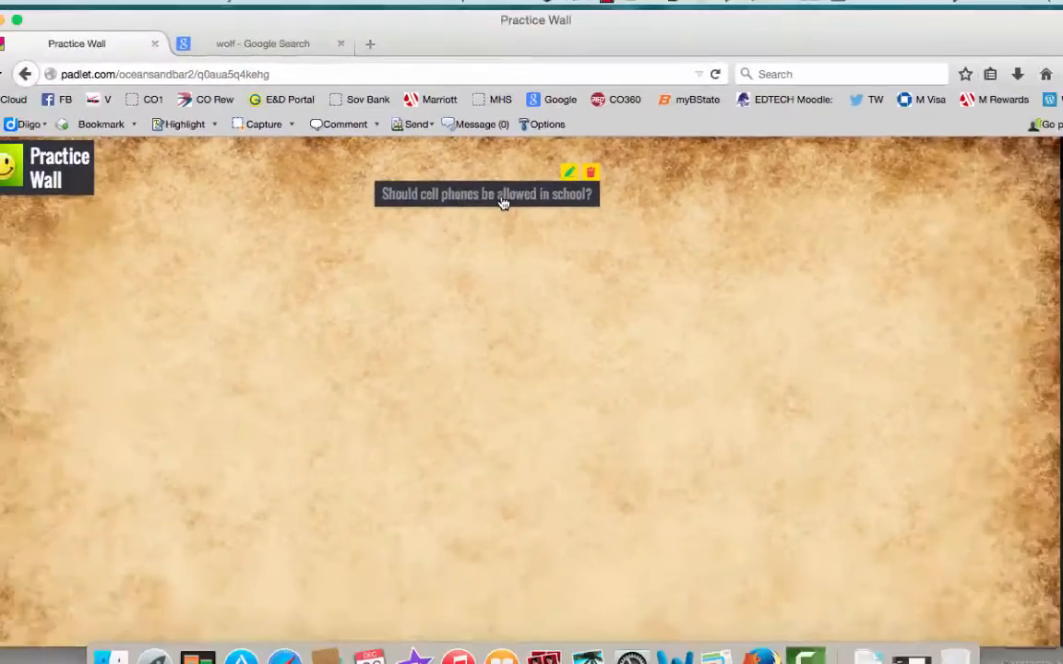
left_click_drag(514, 187, 0, 272)
left_click_drag(193, 240, 184, 239)
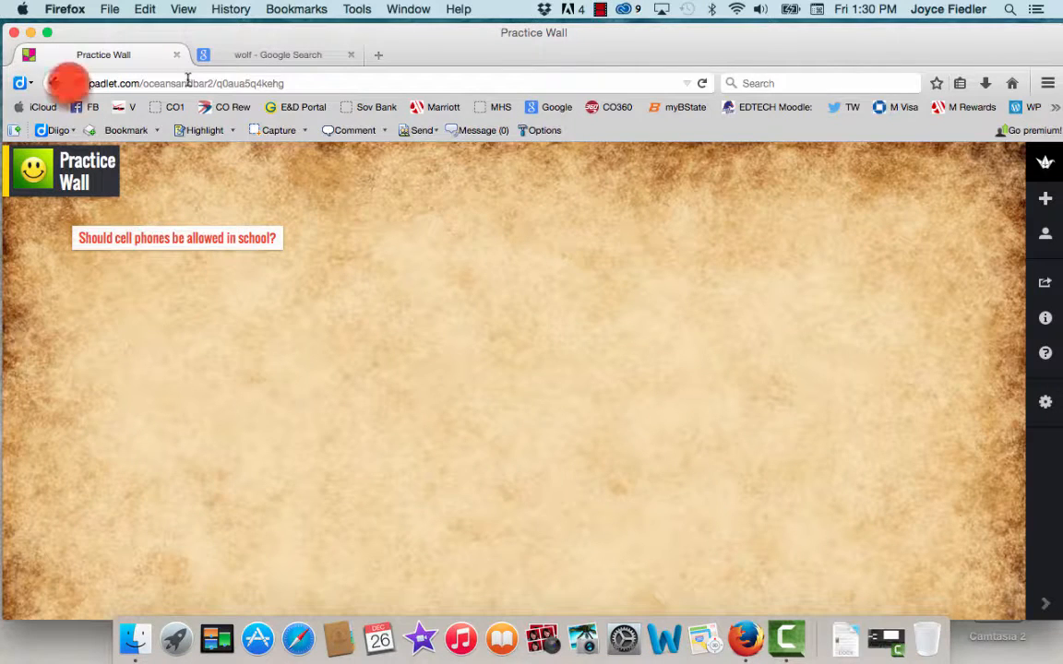
Step: View the wall's current address in the wall settings and close the settings
left_click(1045, 406)
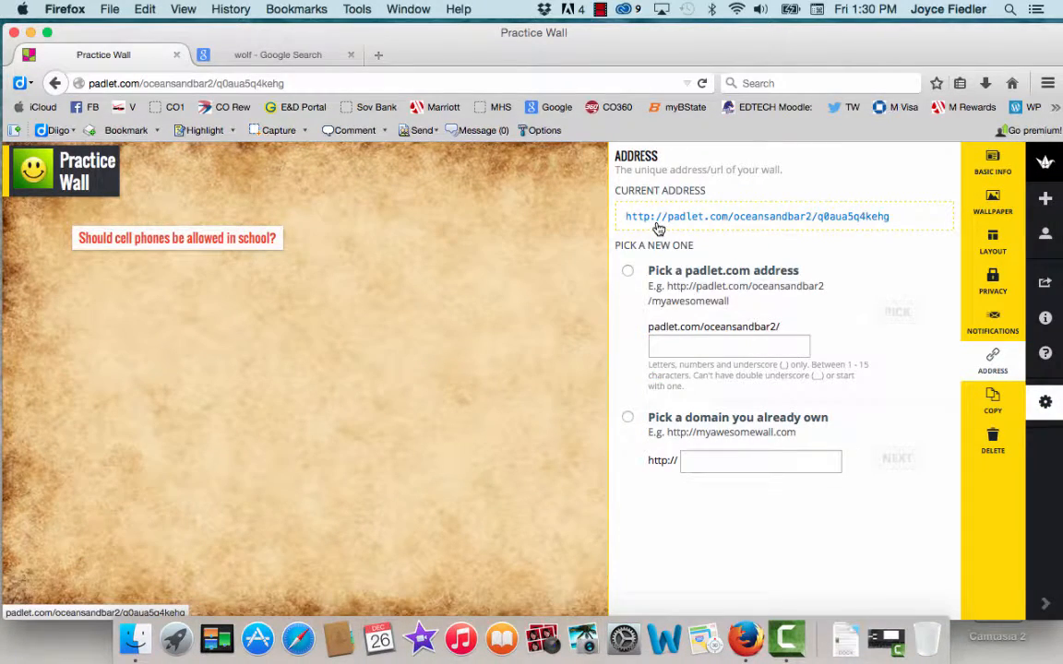
left_click(1045, 407)
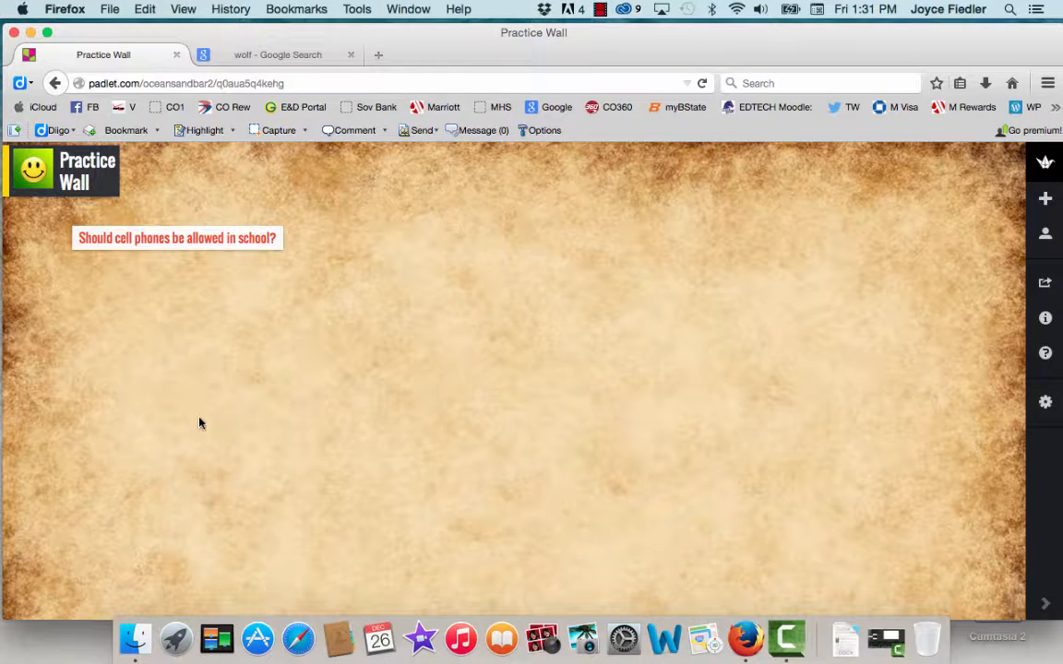
Step: Start a blank post below the cell phone question post and discard it
double_click(83, 343)
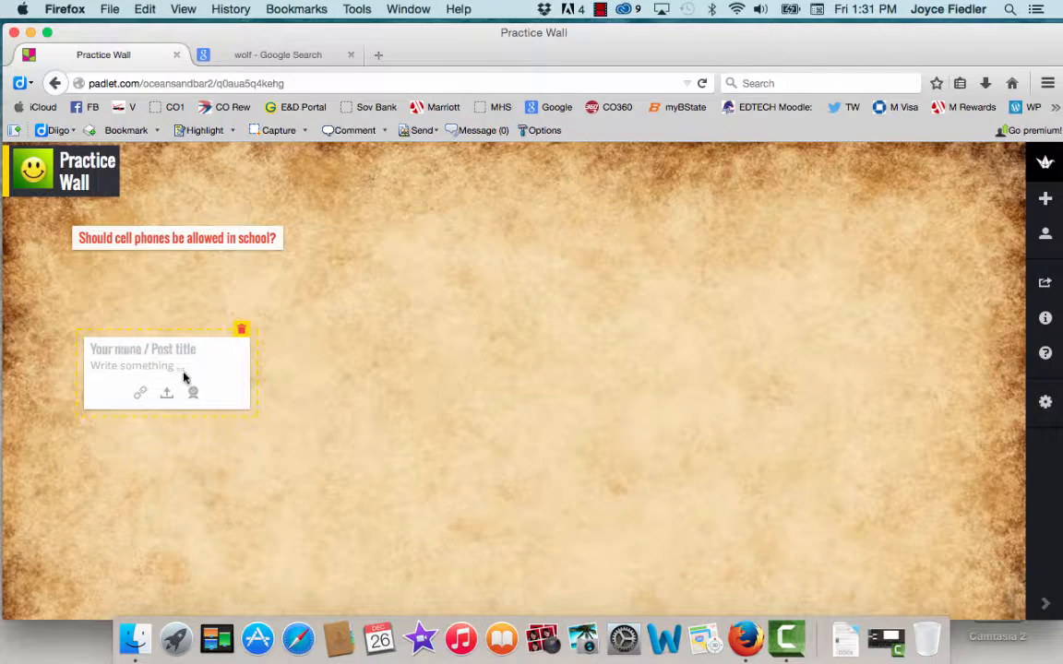
left_click(314, 340)
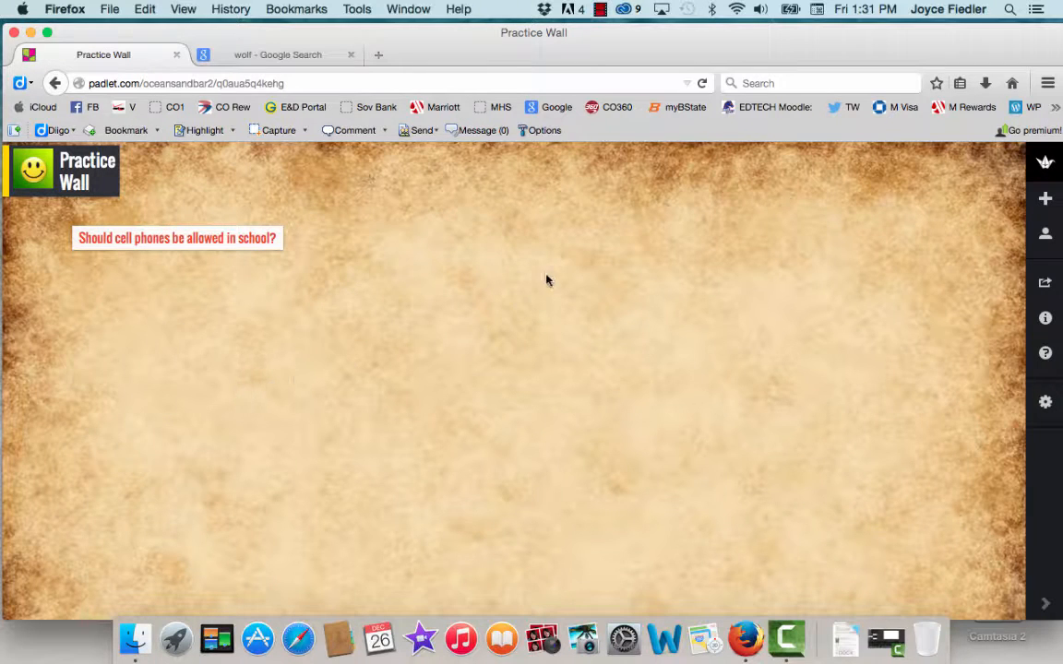
Step: Add a post near the wall's upper middle titled "What are some characteristics of wolves?"
double_click(506, 230)
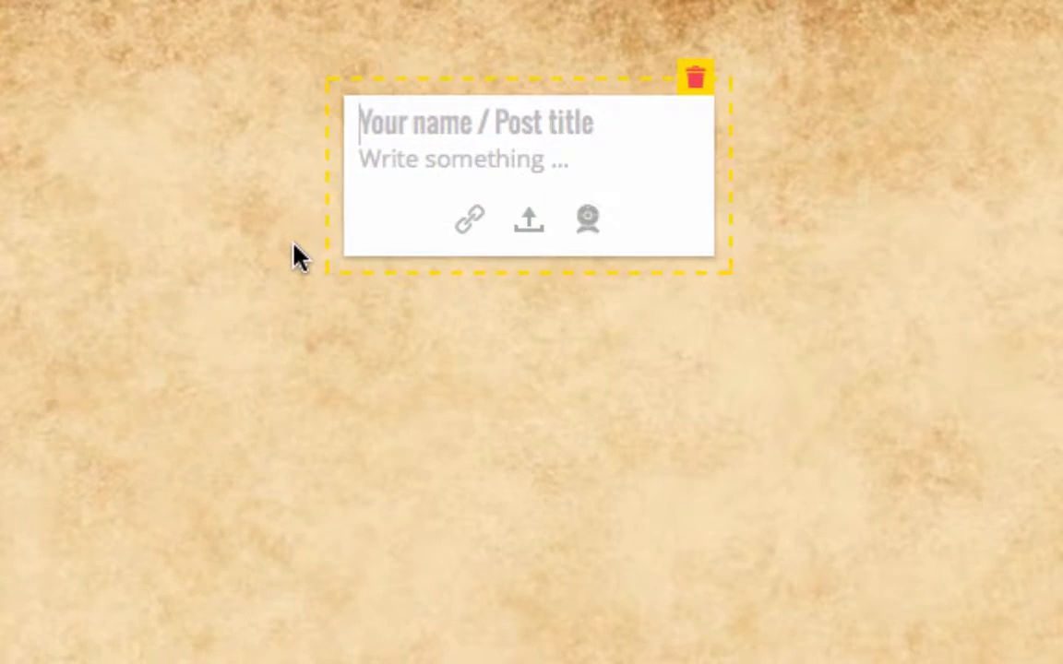
type("Ch")
key("BackSpace")
key("BackSpace")
type("W")
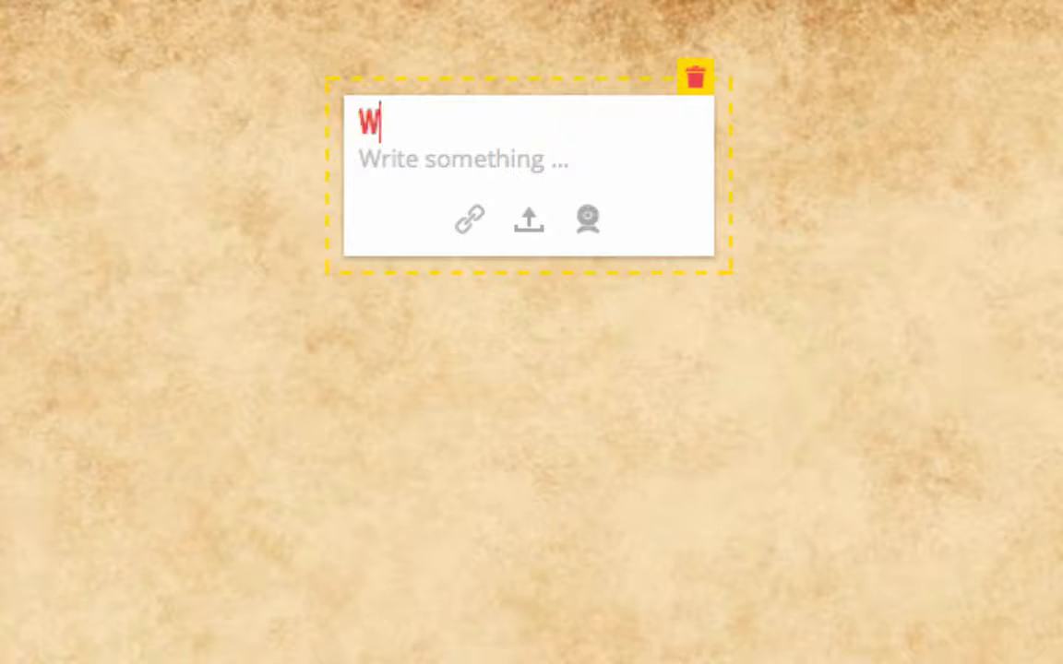
type("hat are som")
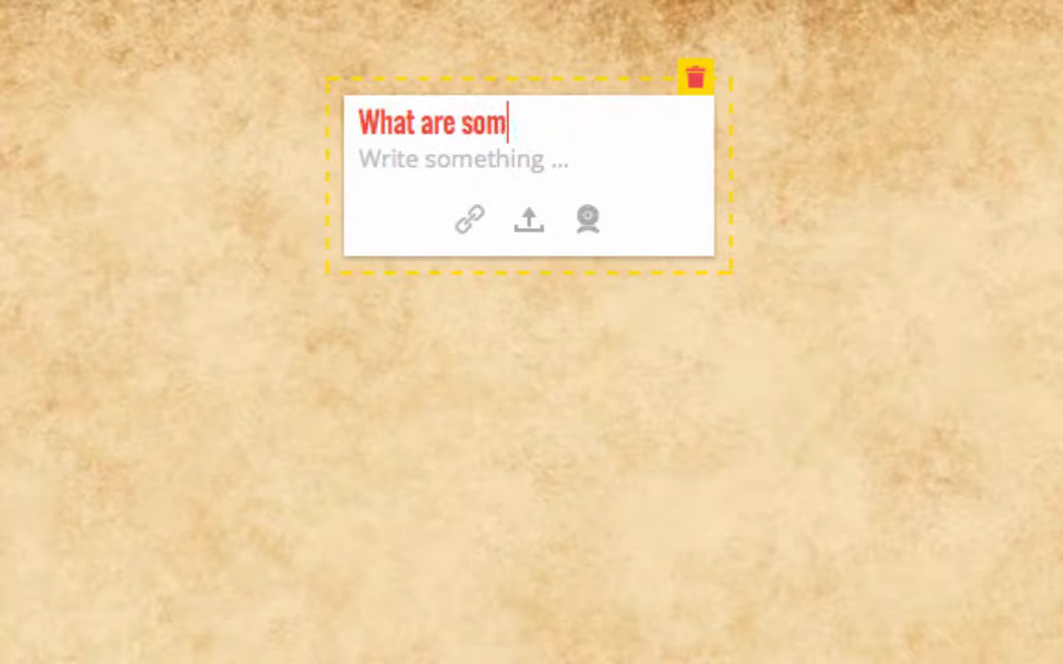
type("e character")
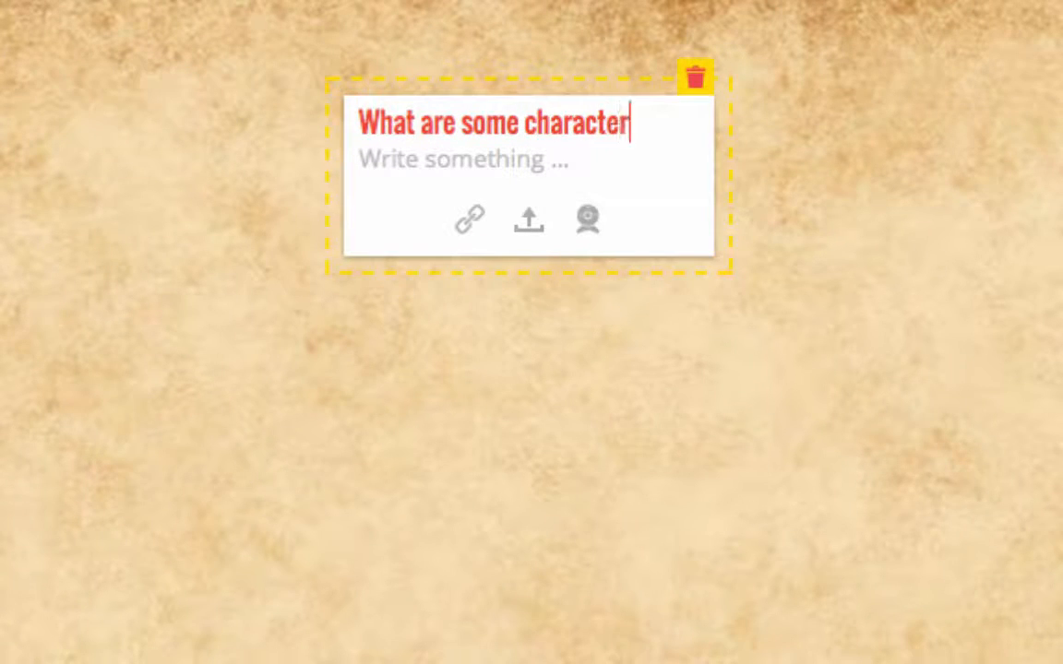
type("istics of wolv")
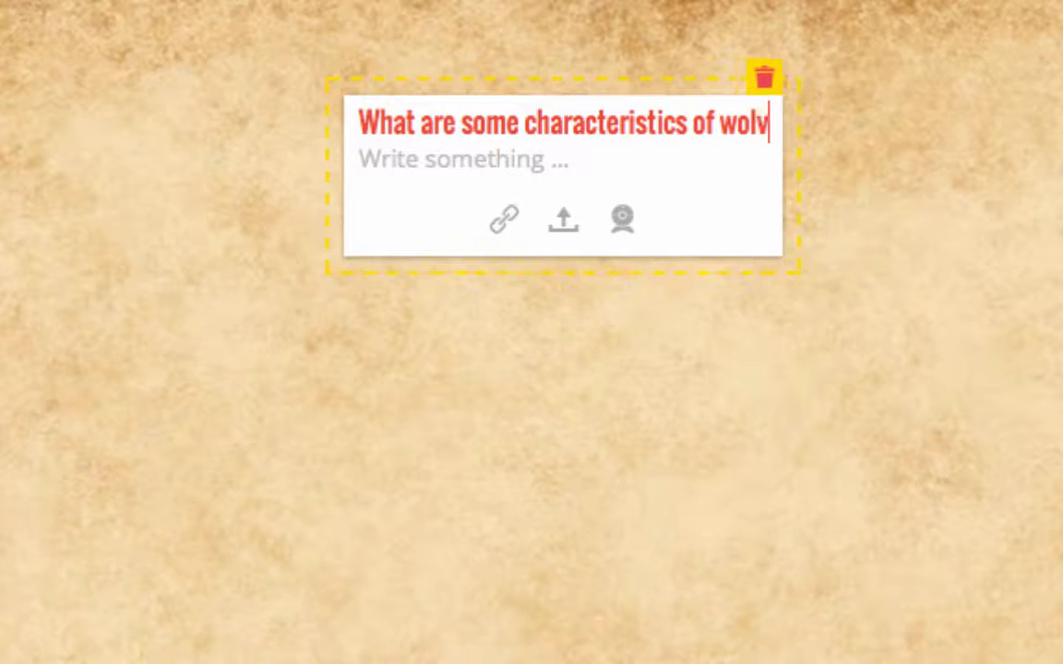
type("es?")
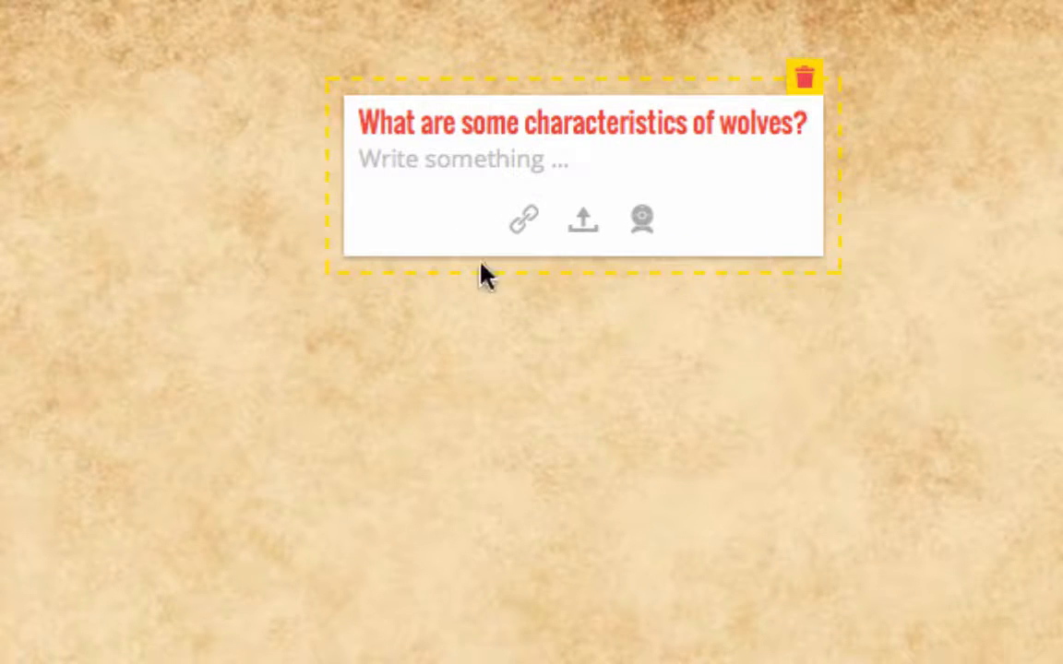
Step: Add the snarling wolf picture from the Google image results to the wolves post by its image address
left_click(526, 222)
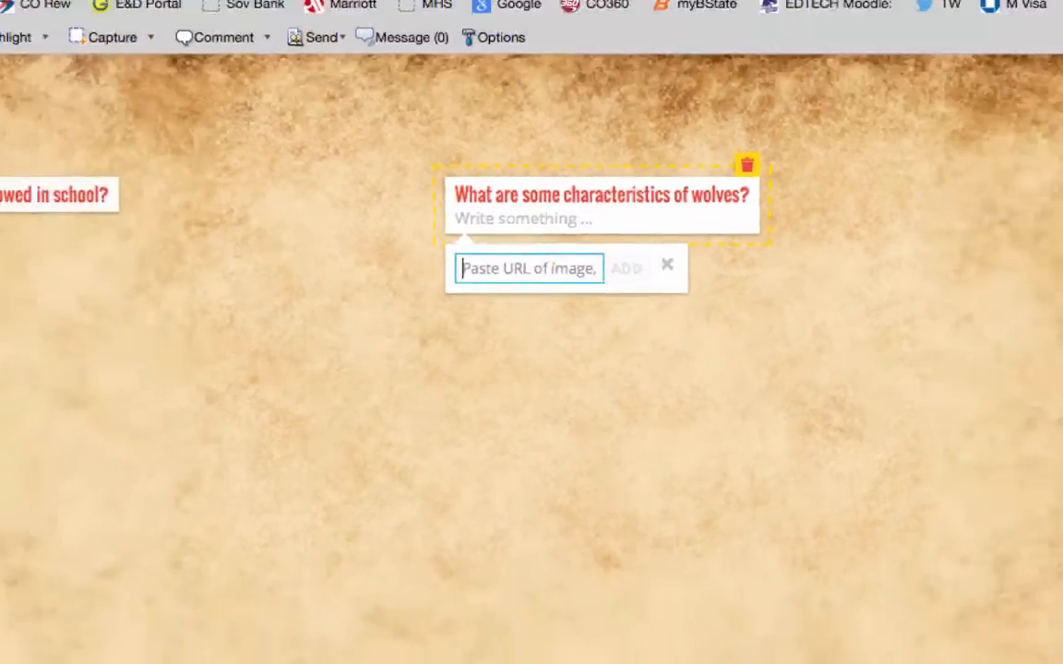
left_click(278, 54)
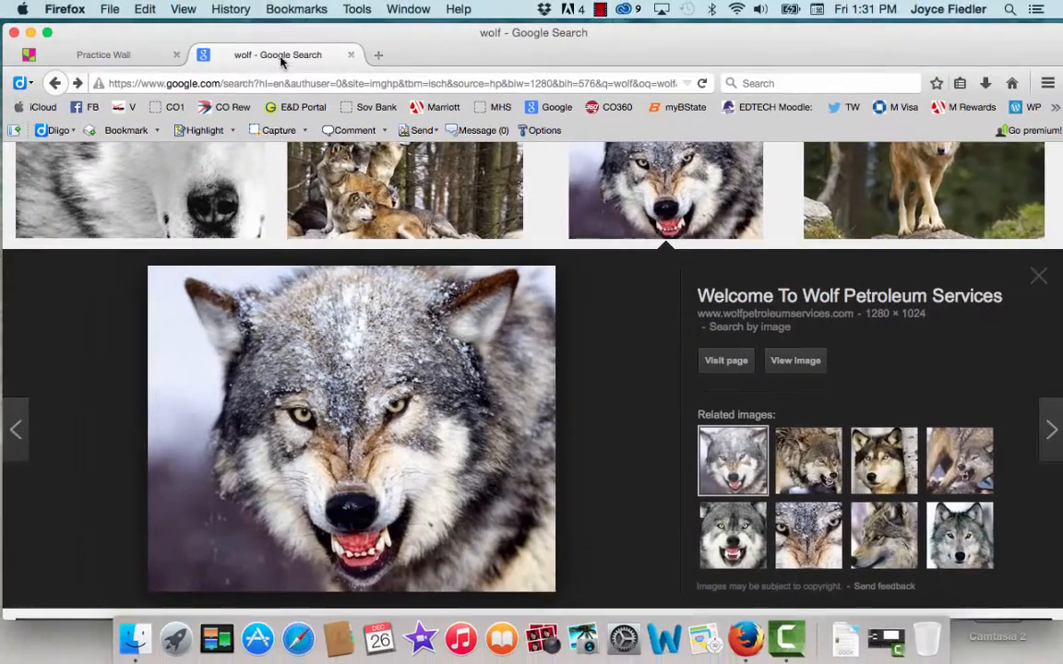
right_click(338, 378)
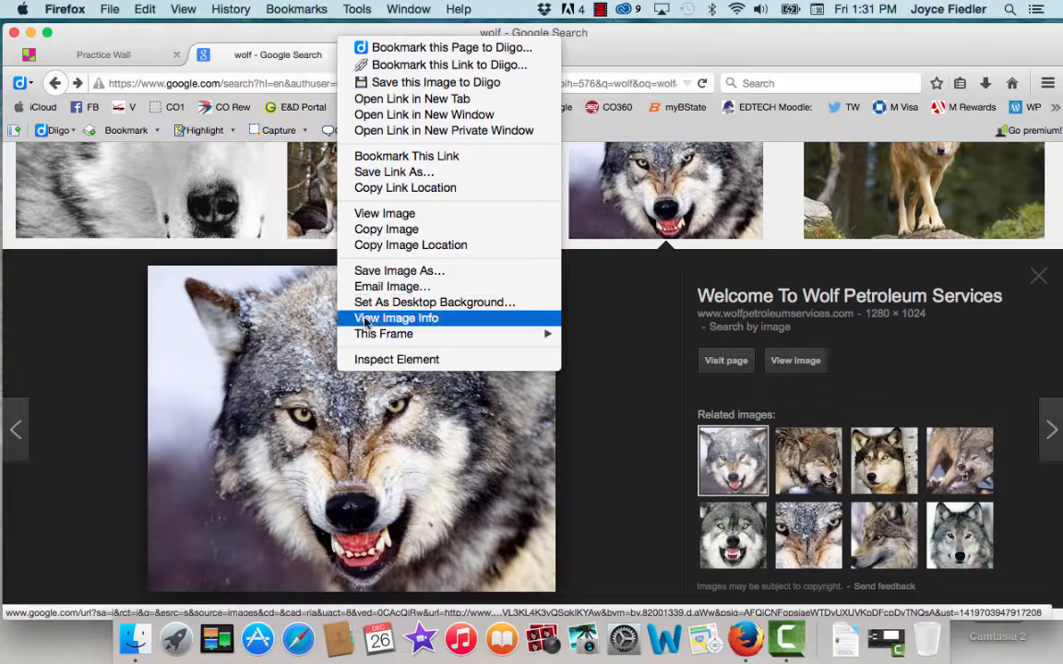
left_click(374, 246)
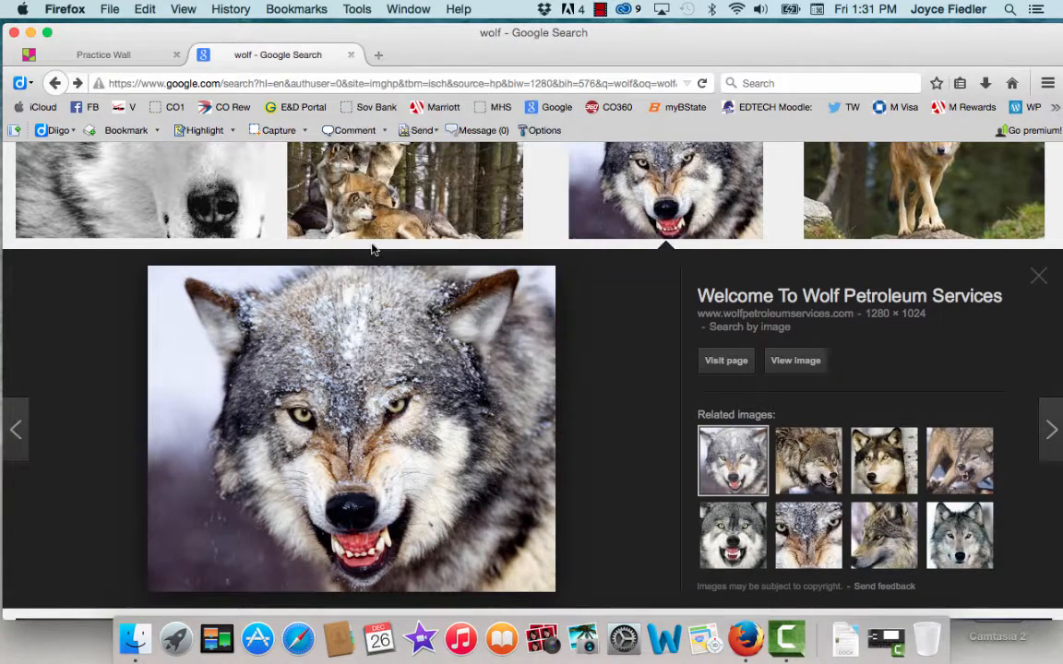
left_click(101, 54)
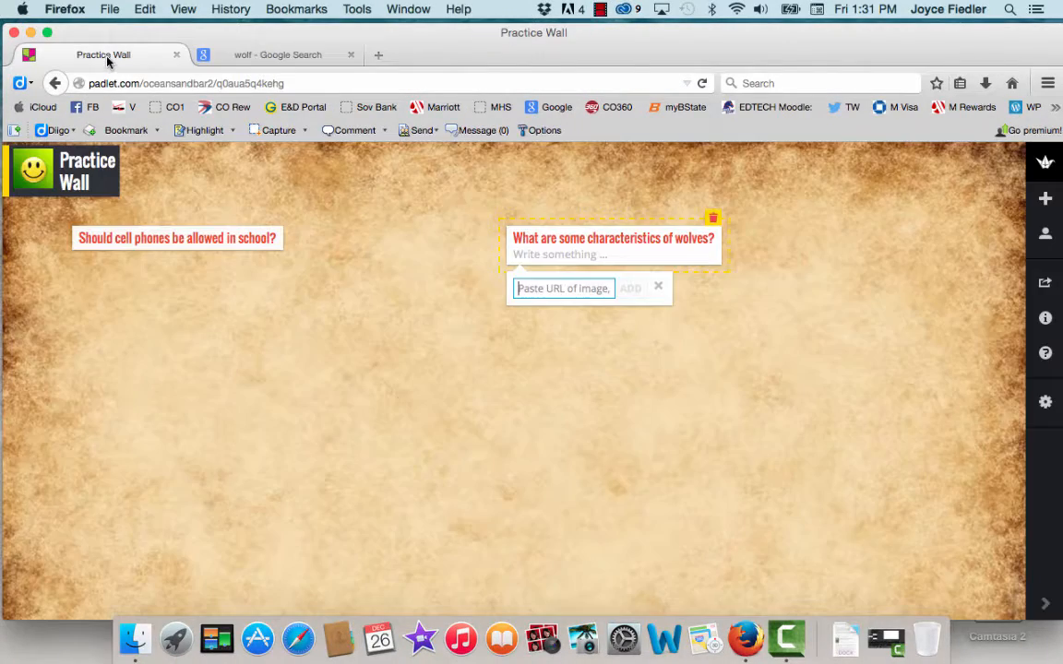
left_click(549, 287)
left_click(144, 9)
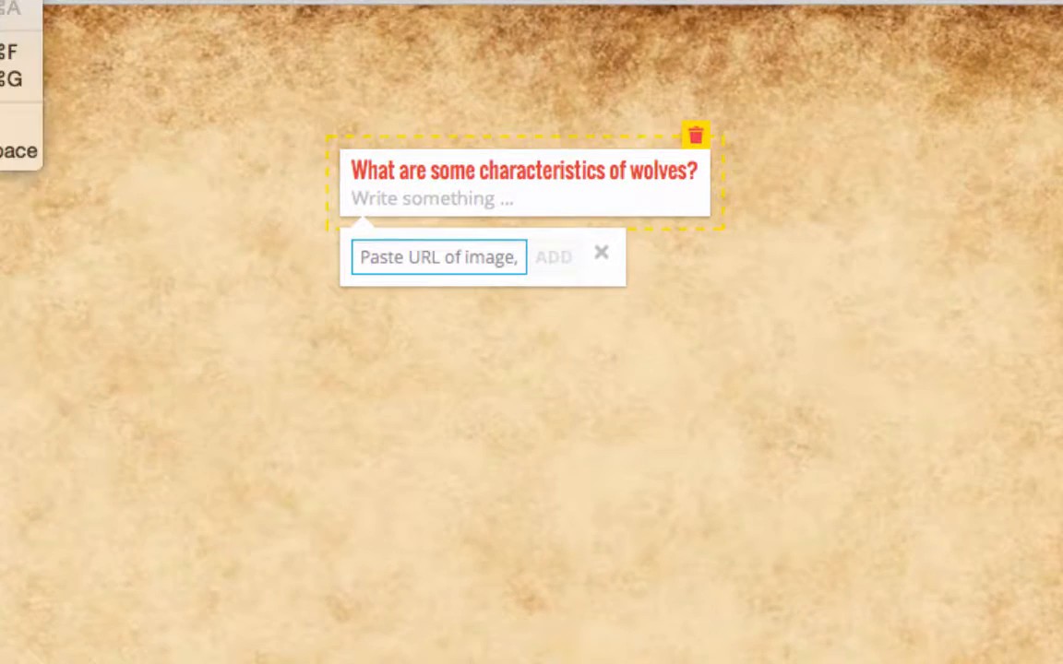
key("super+v")
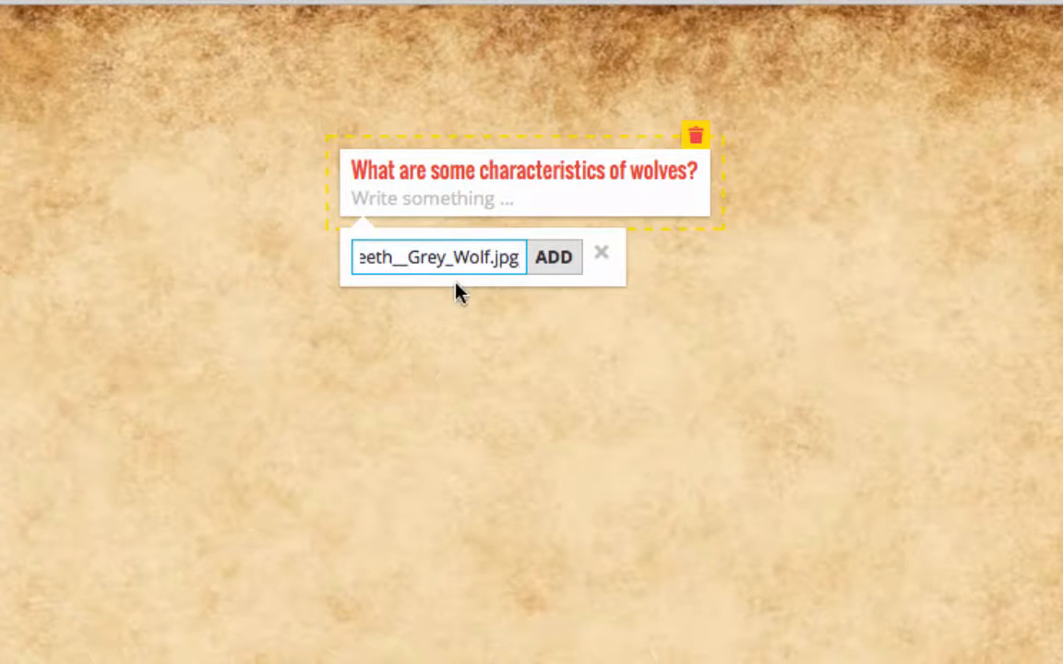
left_click(561, 261)
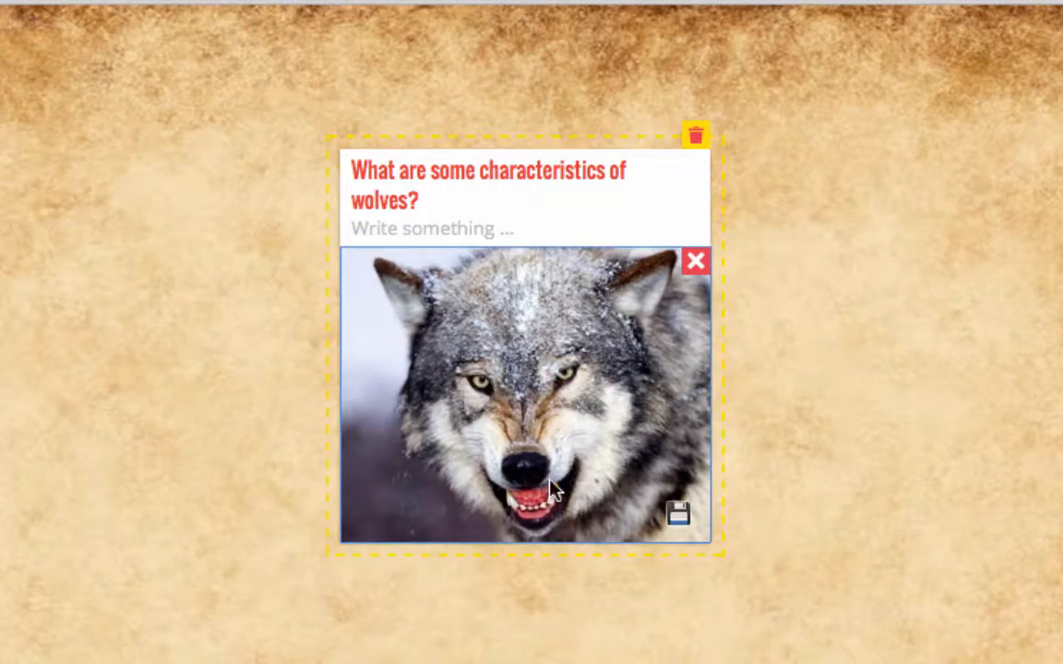
left_click(790, 407)
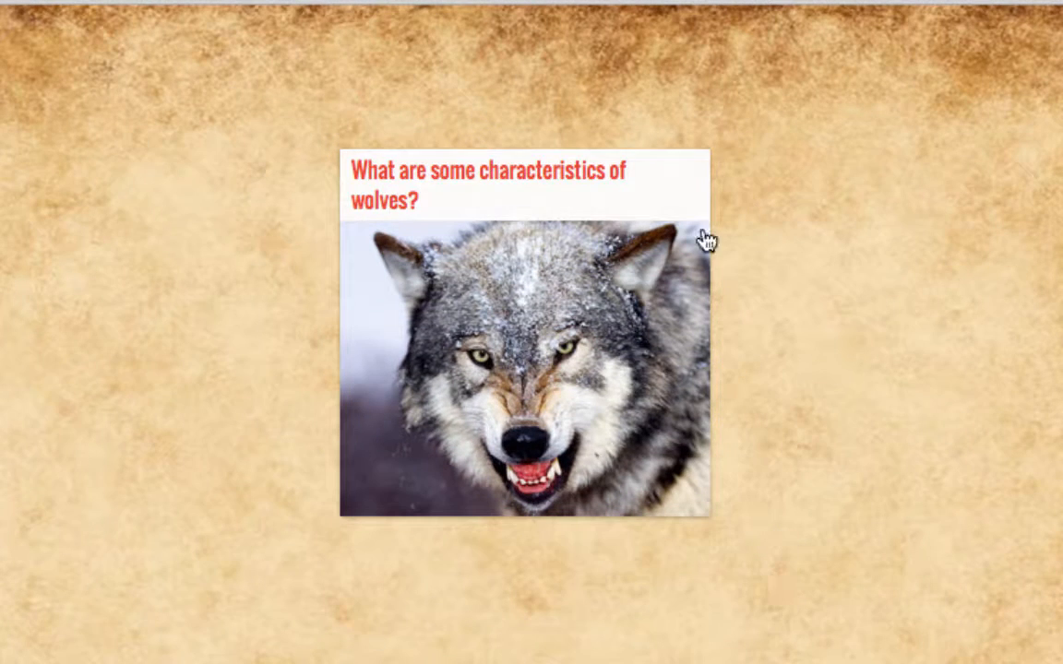
Step: Move the wolves post up and closer to the cell phone post, and add the body text "Give me at least two."
left_click_drag(543, 197, 305, 125)
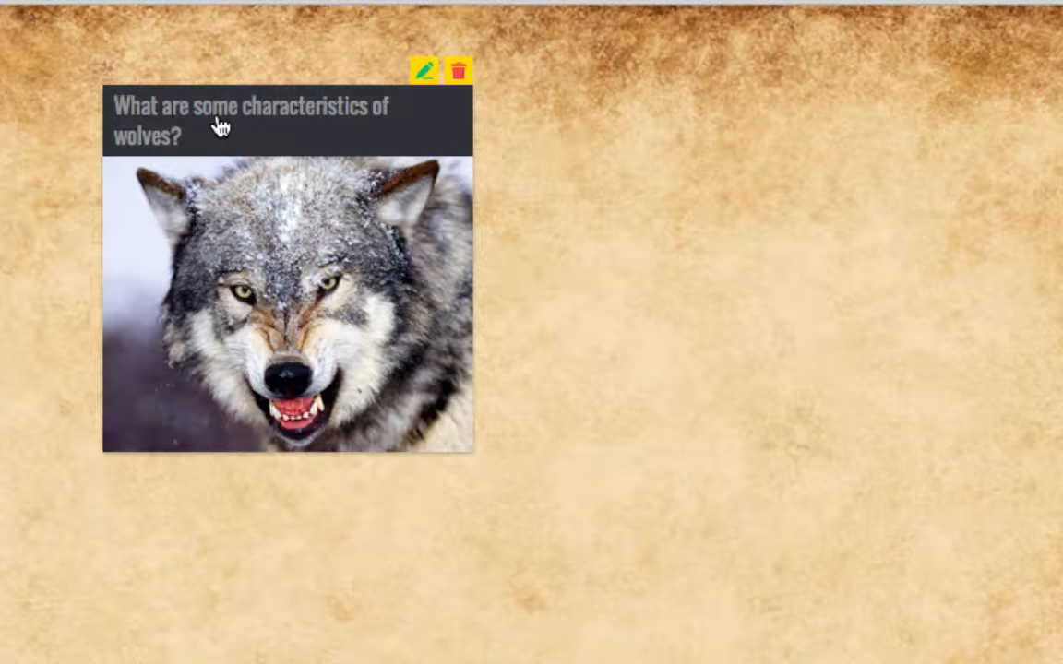
left_click(425, 71)
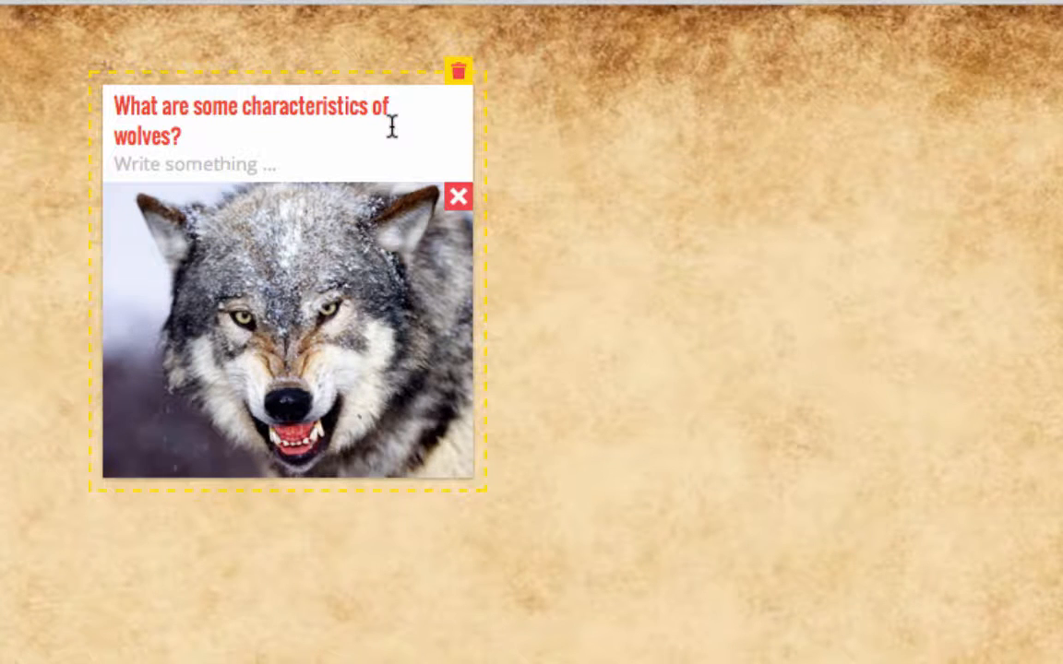
left_click(147, 157)
type("Give me at lea")
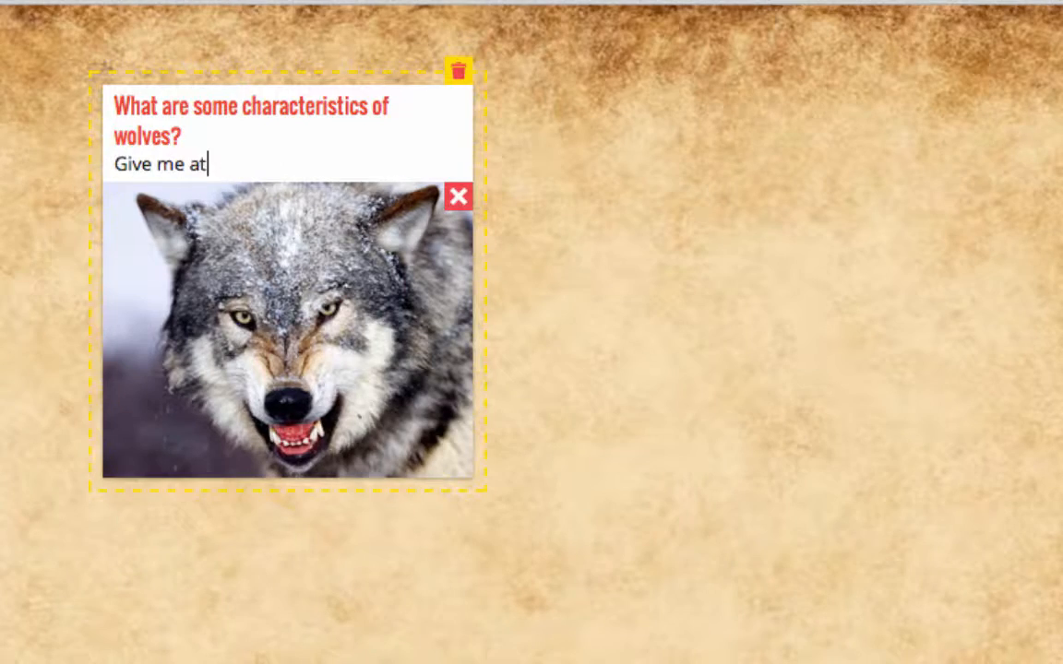
type("st two.")
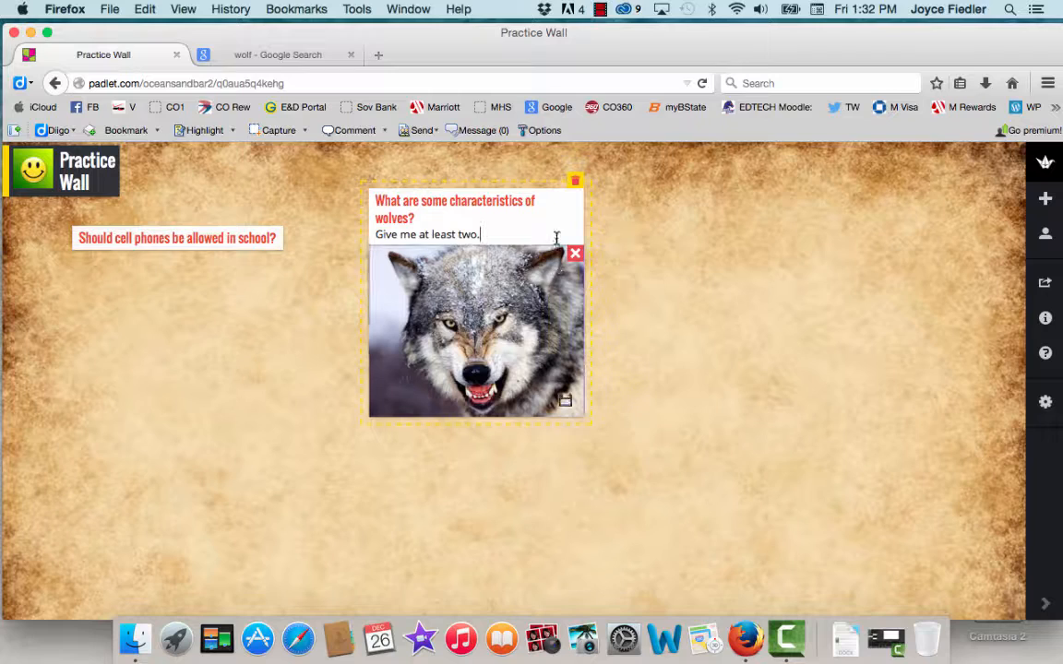
left_click(620, 207)
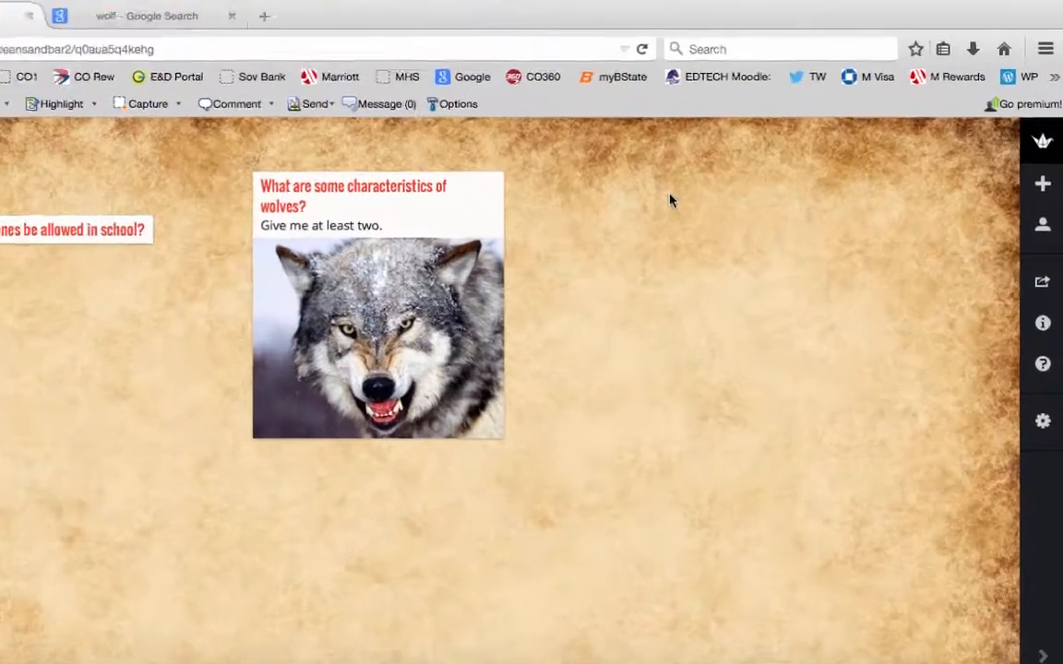
Step: Add a post on the empty area right of the wolves post titled "Read the attached article and ask one question."
double_click(725, 212)
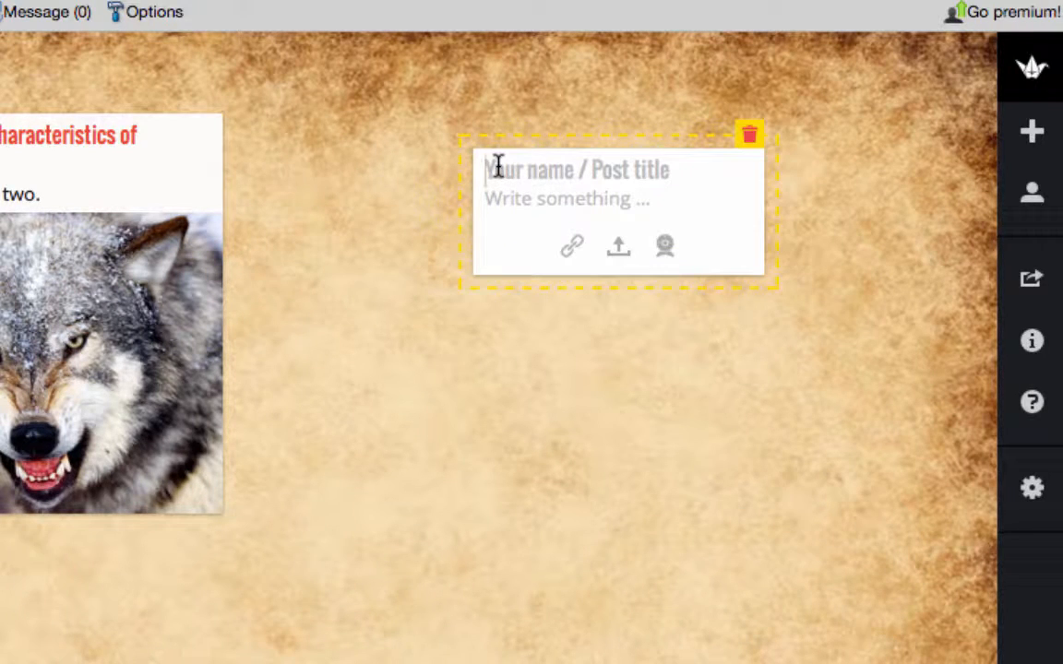
type("Read")
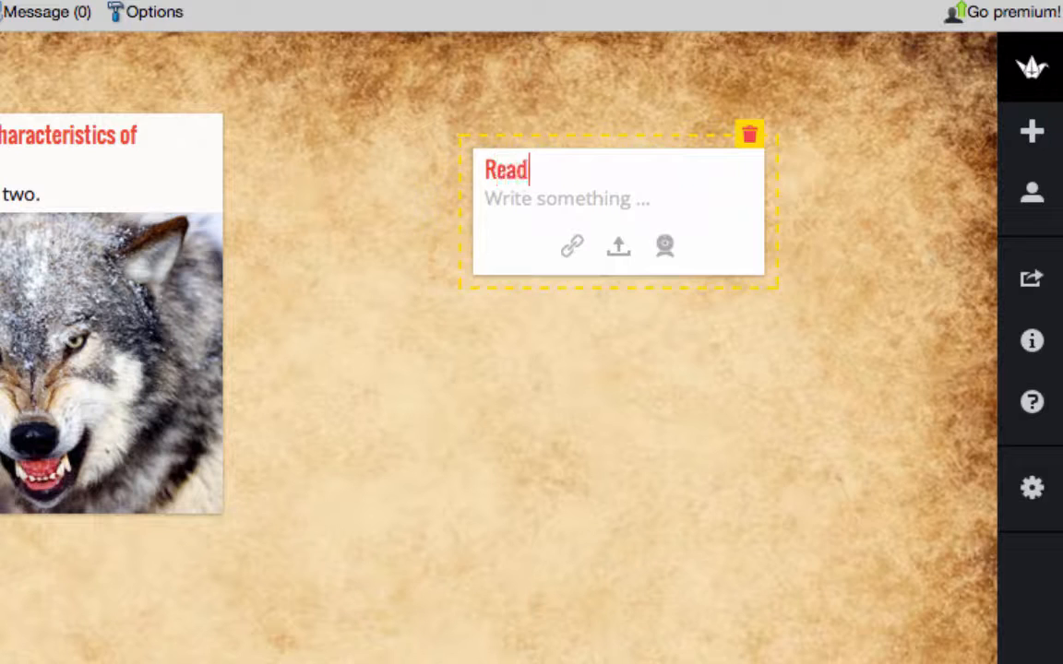
type(" the attac")
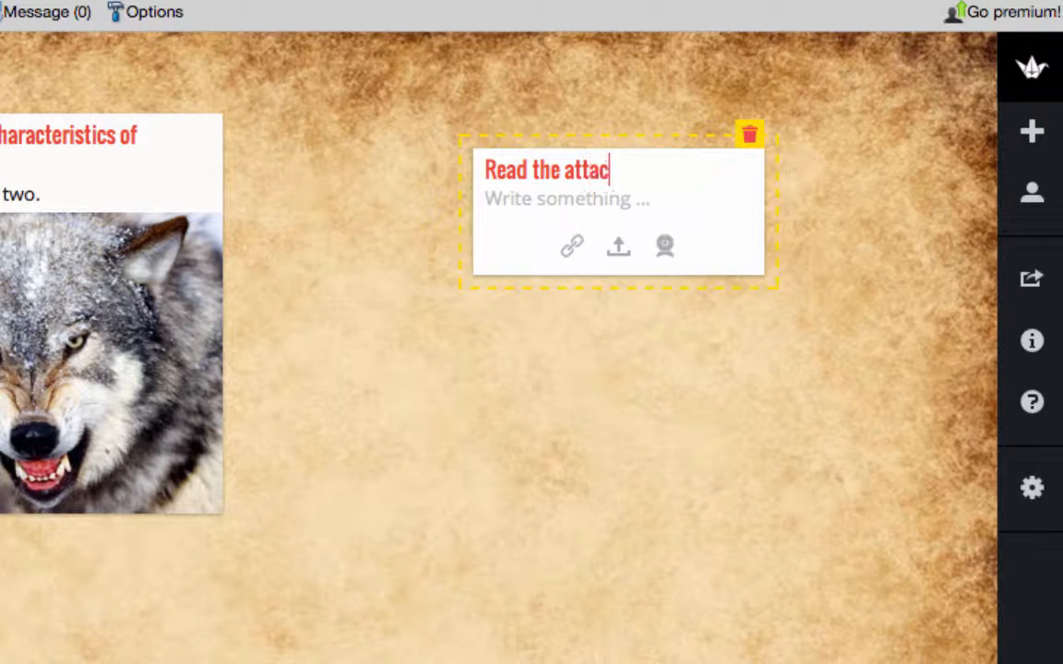
type("hed article")
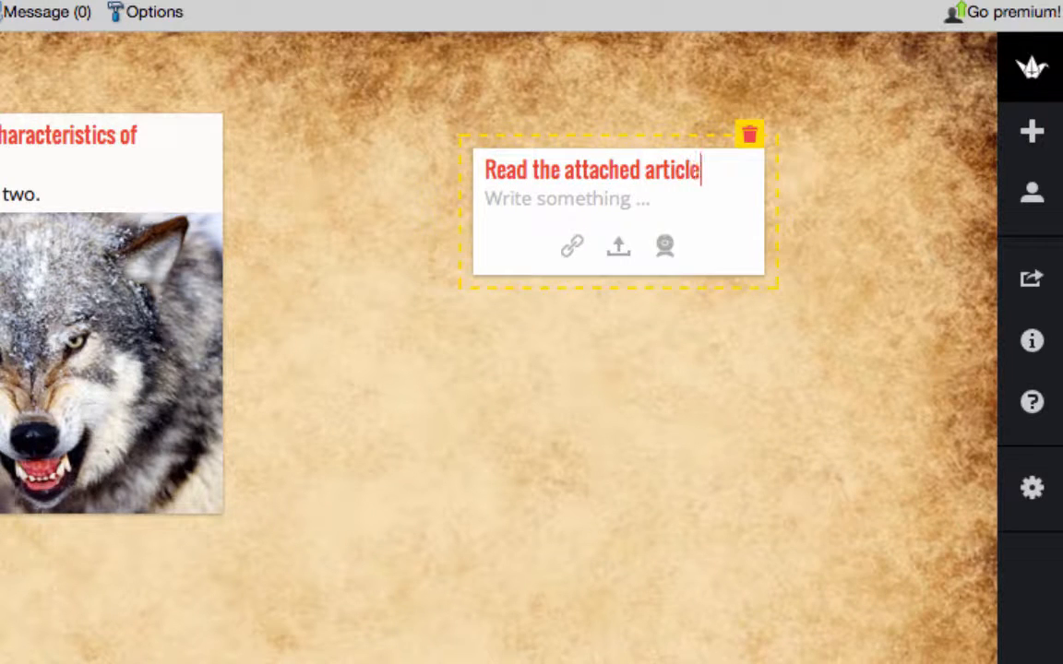
type(" and ask one question")
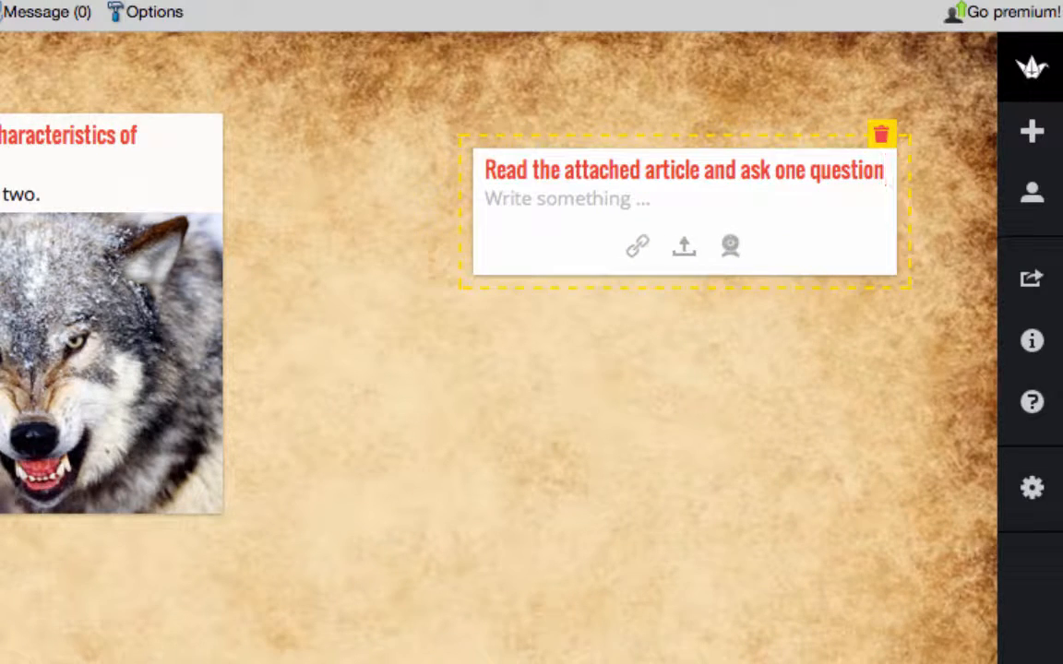
type(".")
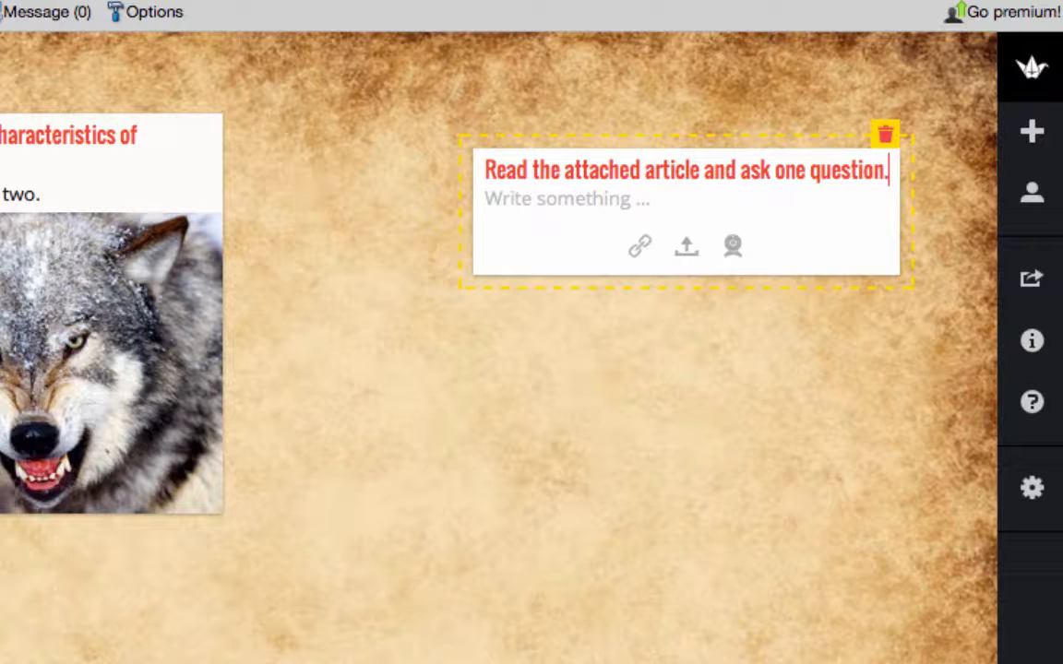
Step: Upload the Zombie article dated Feb 15, 2014 from Documents to the article post, and move the post up and closer to the wolves post
left_click(686, 255)
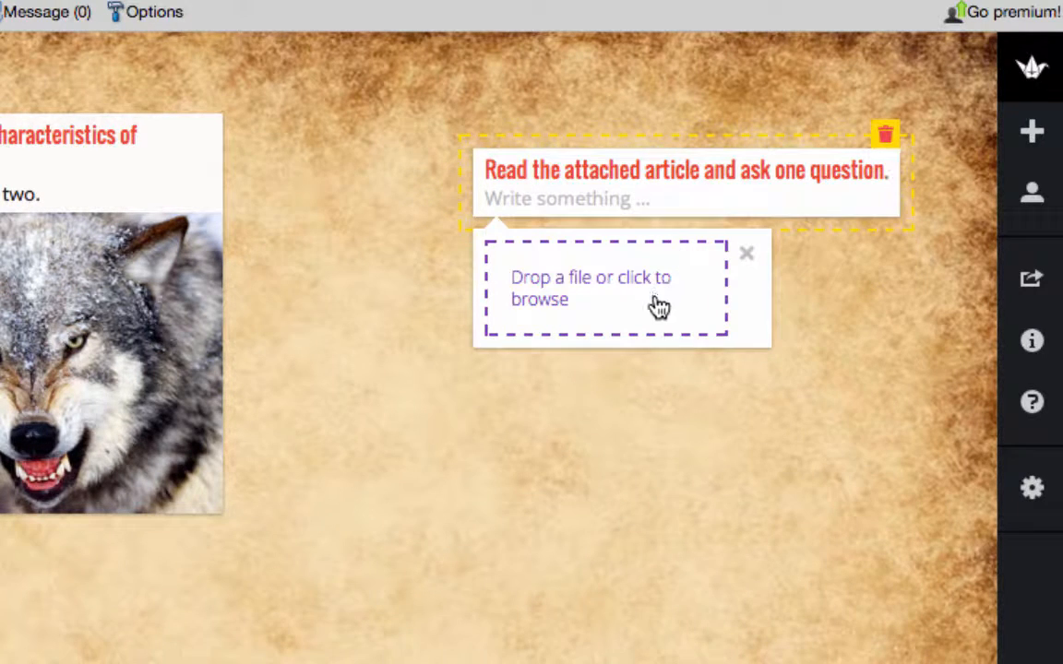
left_click(570, 309)
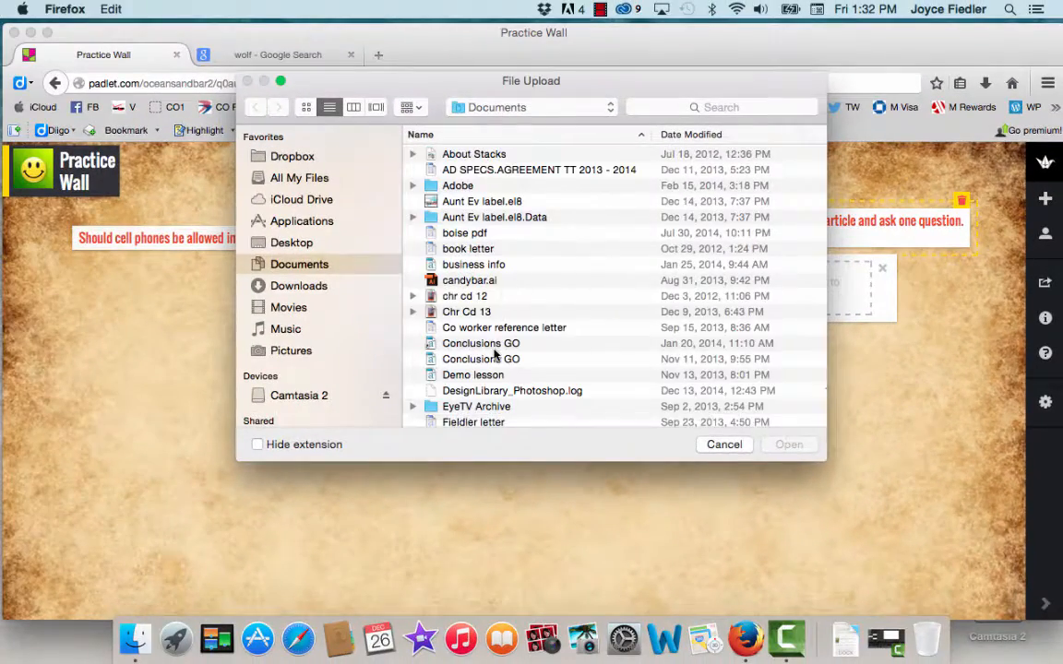
scroll(495, 353, "down", 20)
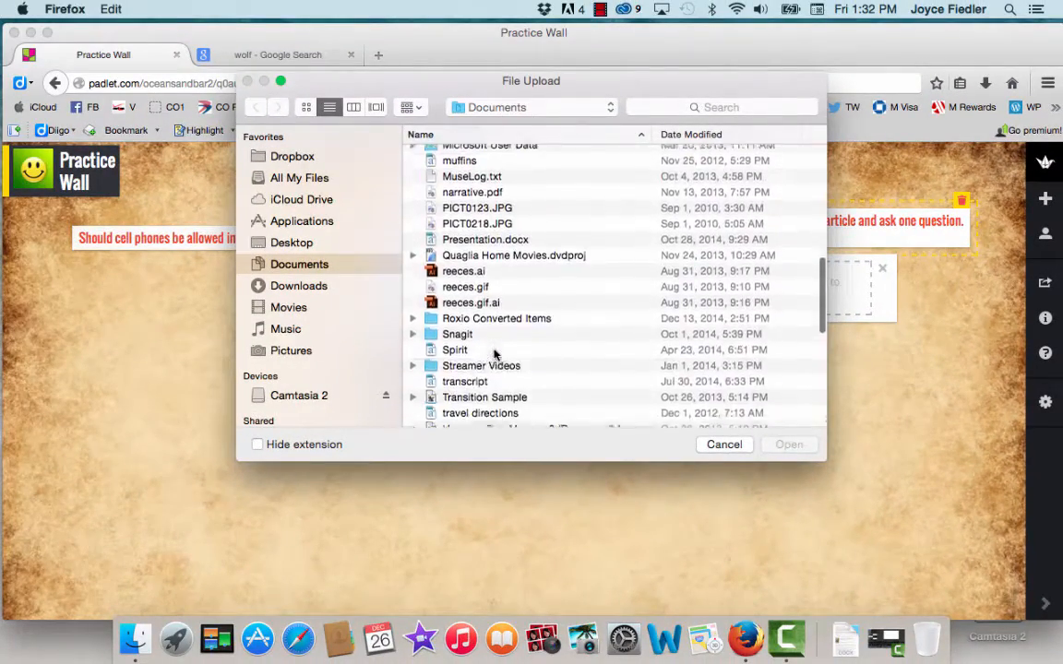
scroll(495, 354, "down", 4)
left_click(489, 406)
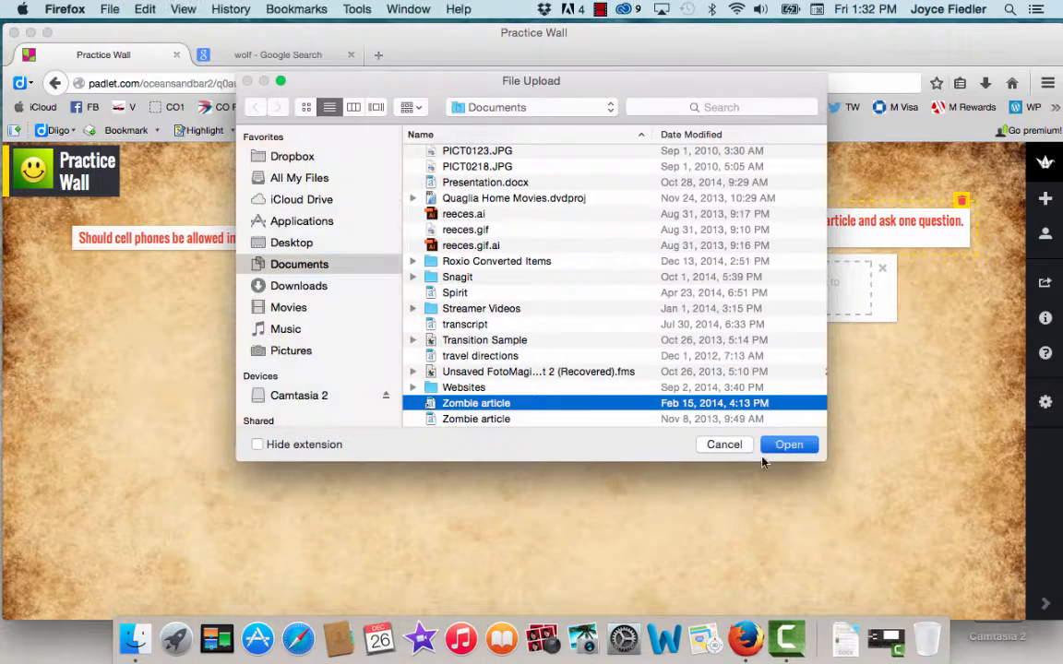
left_click(781, 445)
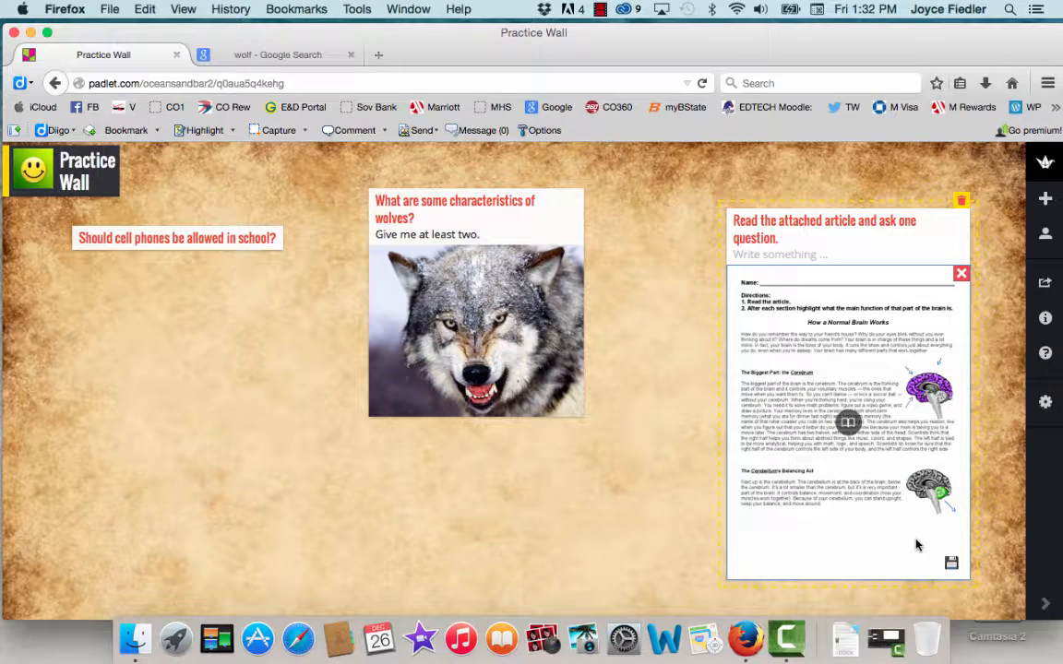
left_click(664, 456)
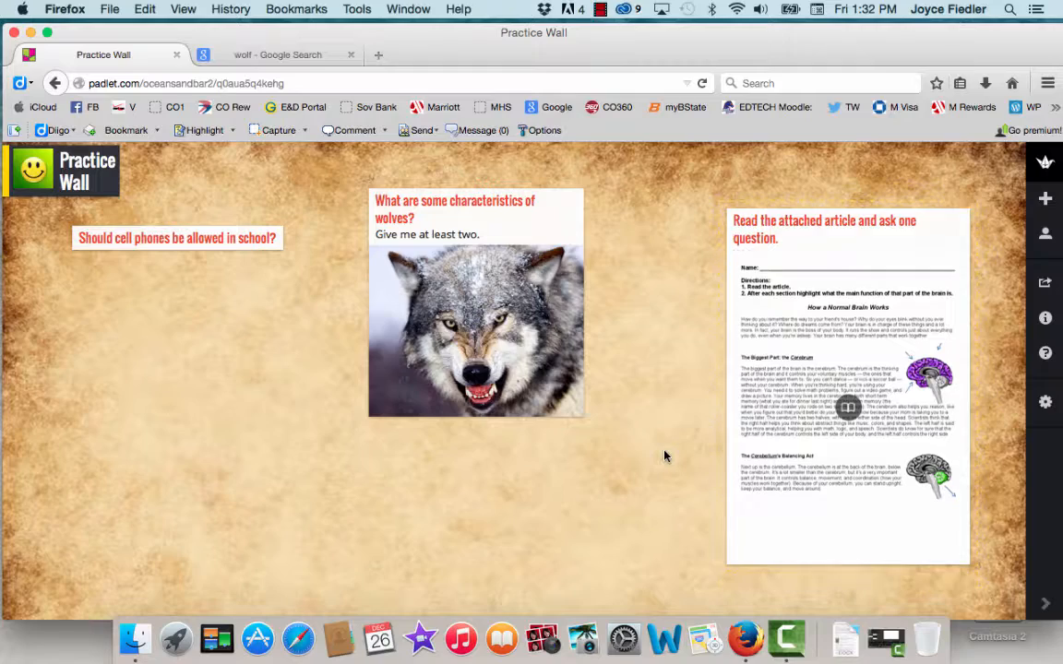
left_click_drag(827, 225, 771, 193)
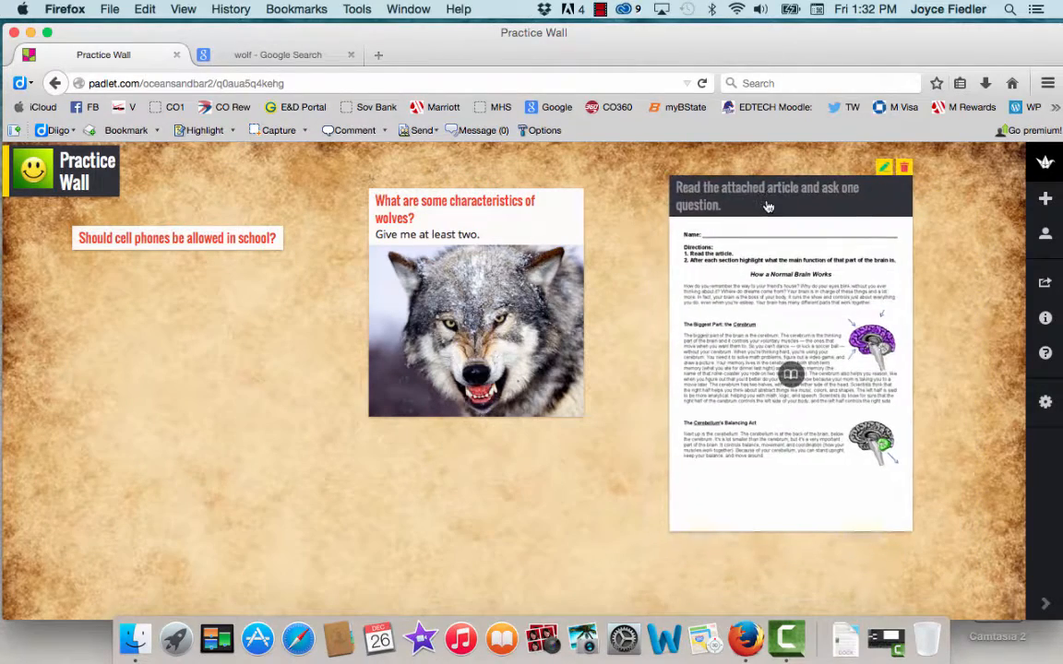
Step: View the attached article enlarged through to its second page, then return to the wall
left_click(791, 378)
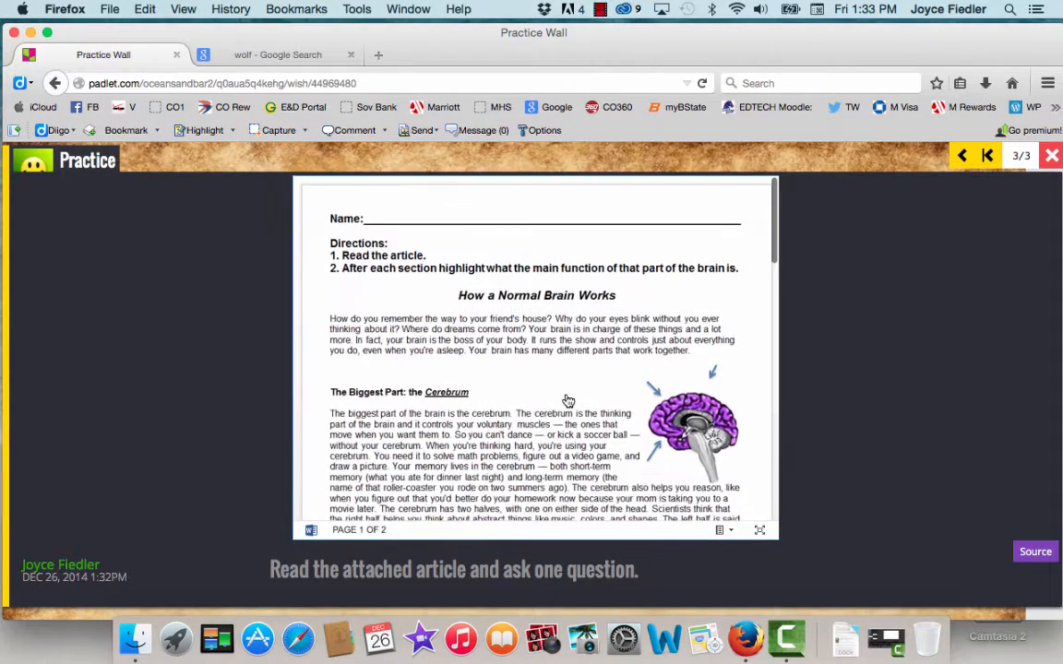
scroll(568, 400, "down", 15)
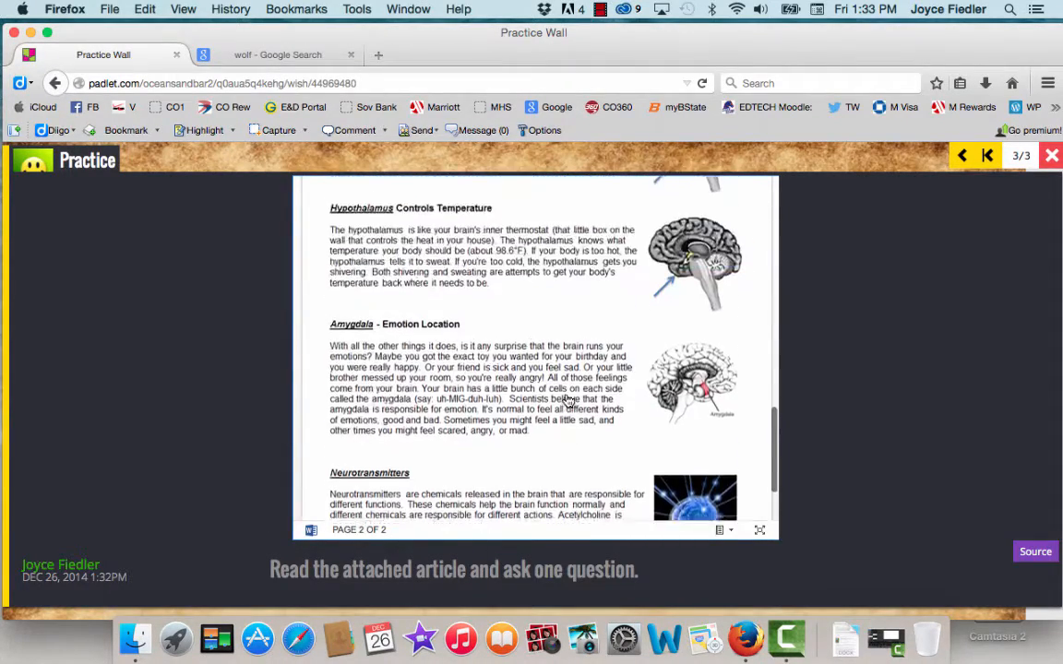
scroll(568, 400, "up", 15)
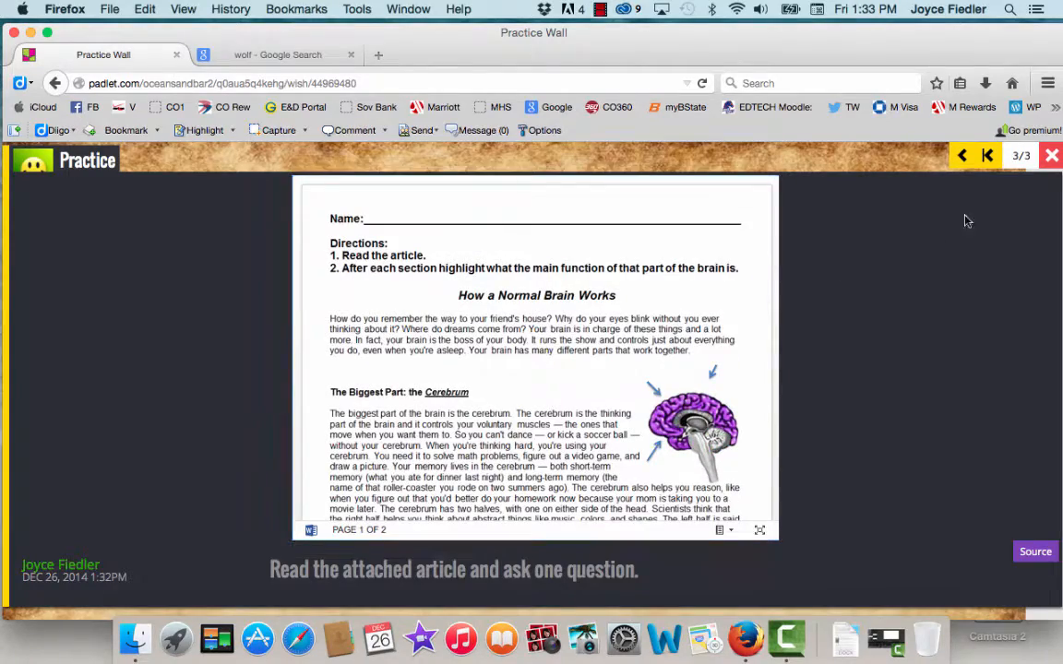
left_click(1052, 157)
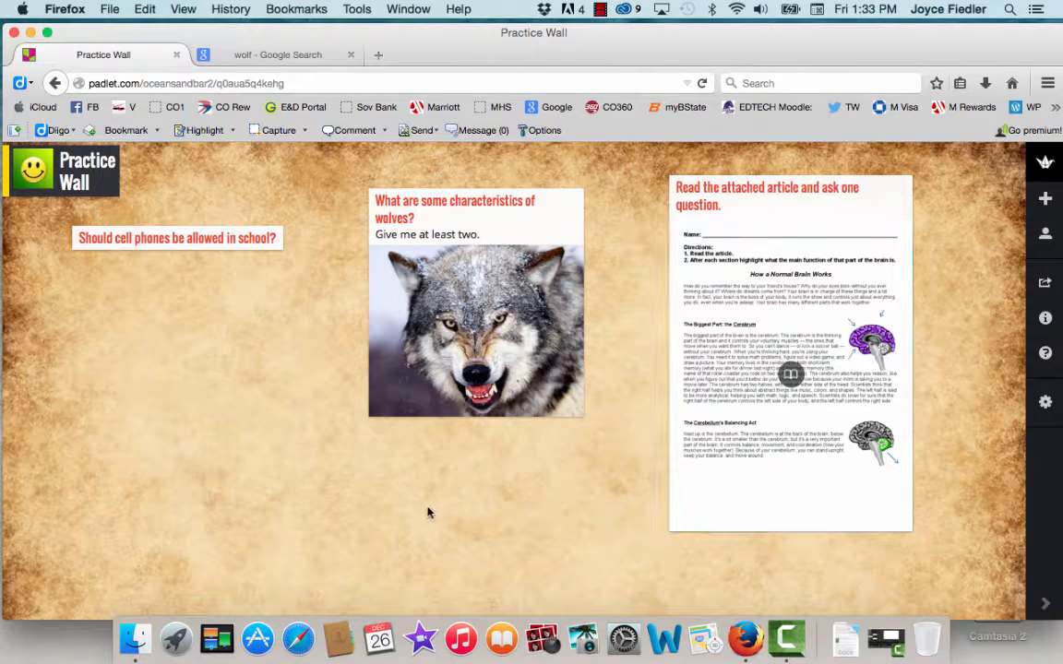
Step: Start a webcam post below the cell phone question and allow access to the camera and microphone
double_click(129, 373)
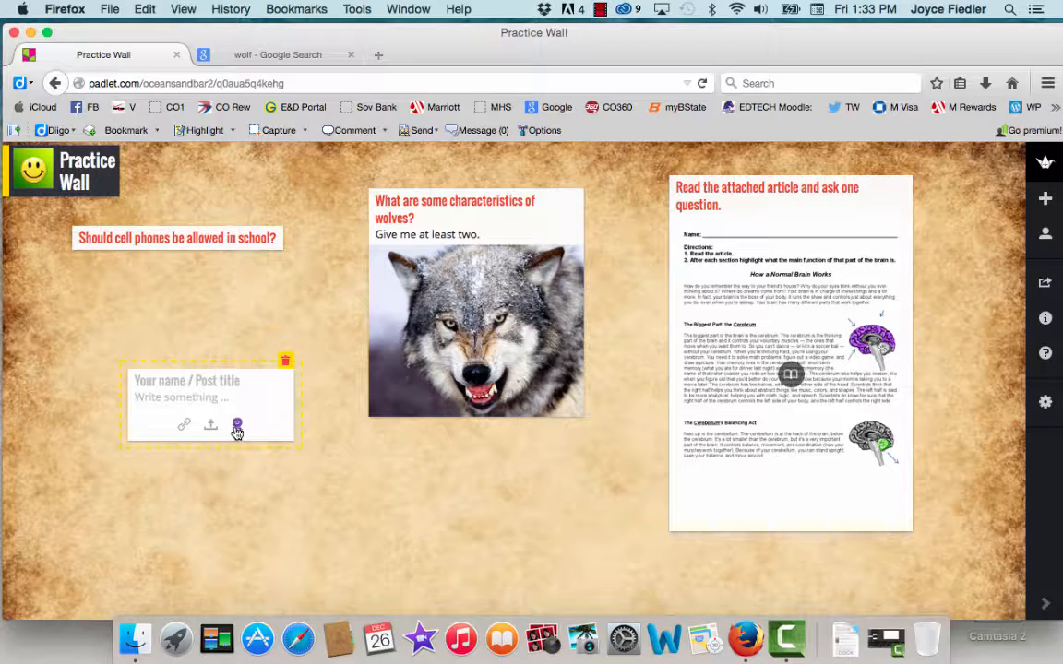
left_click(237, 427)
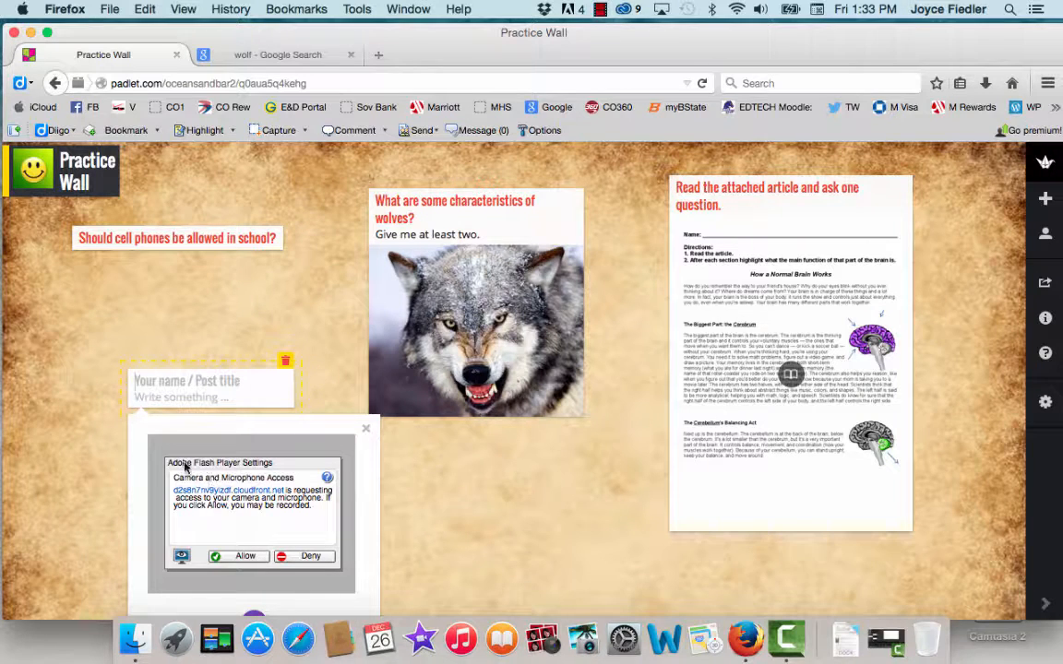
left_click(235, 557)
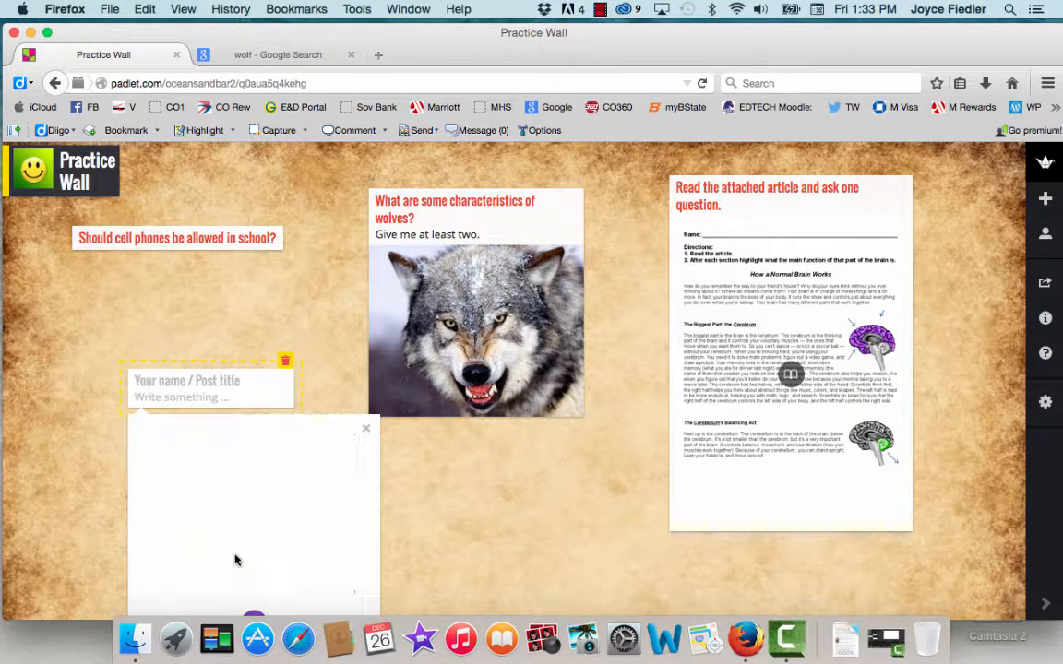